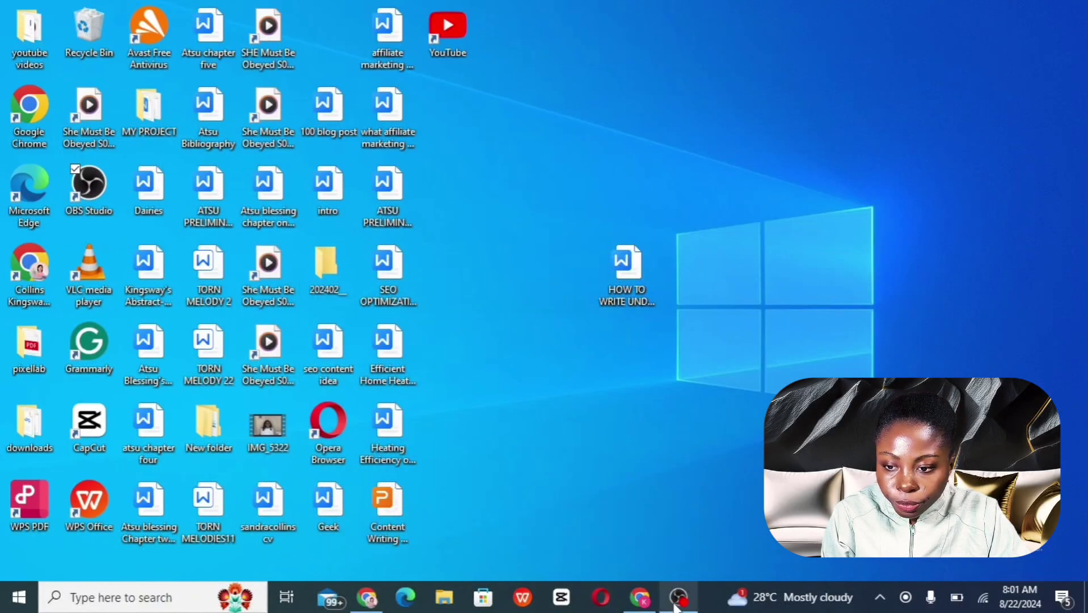
Bring the browser showing FlexClip's AI Image to Image Generator page to the front.
left_click(647, 605)
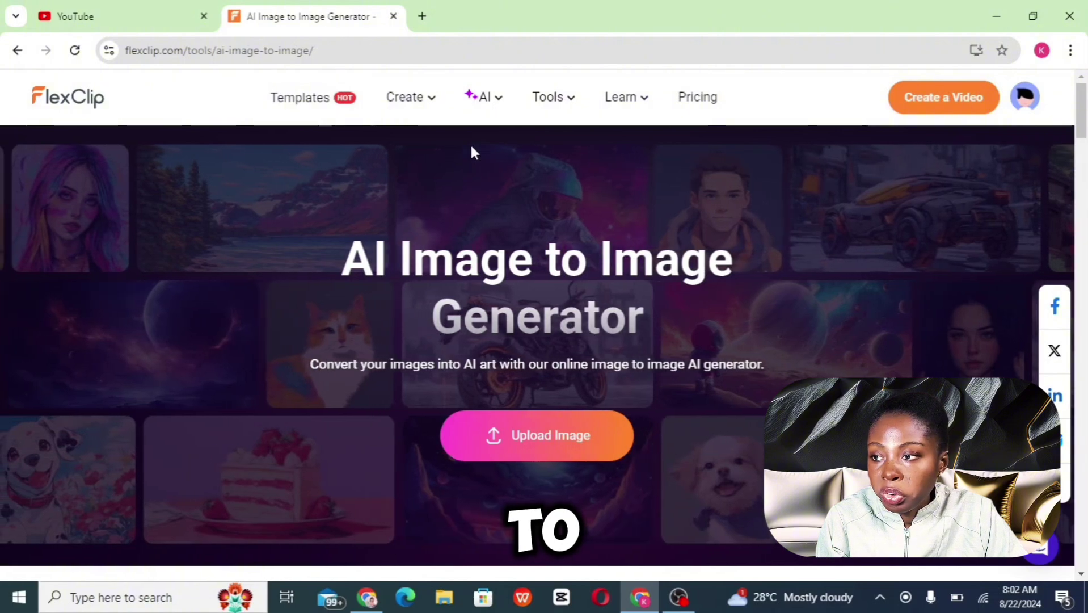
mouse_move(519, 126)
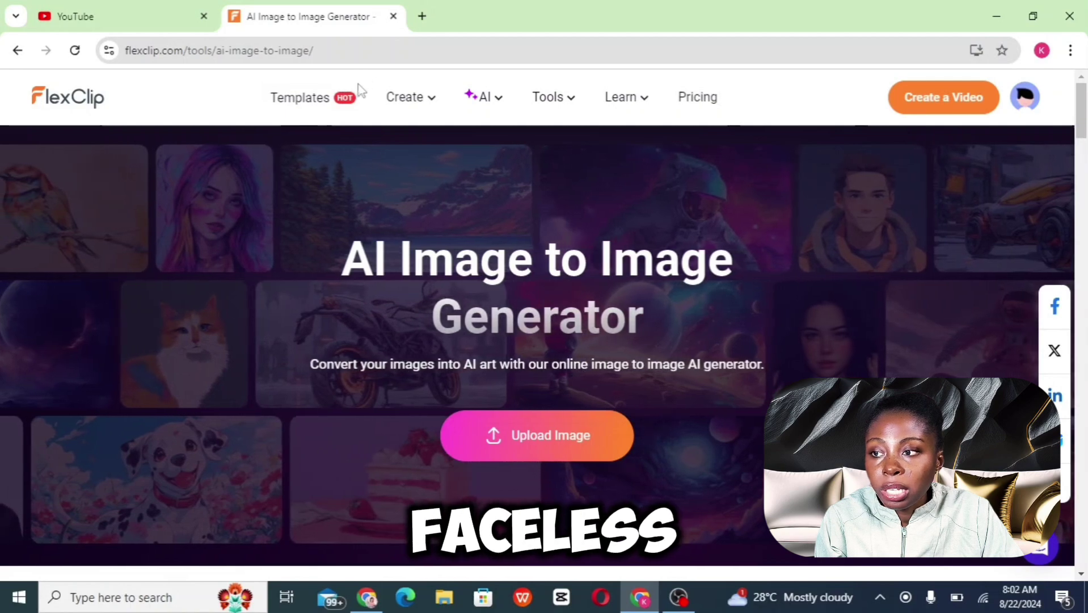
mouse_move(379, 91)
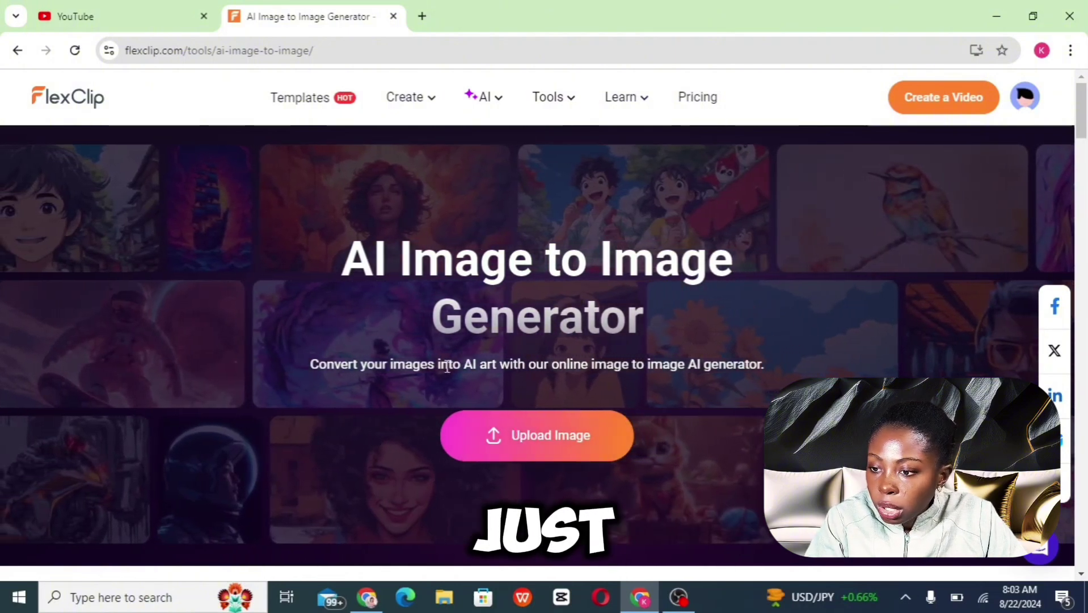
left_click(541, 454)
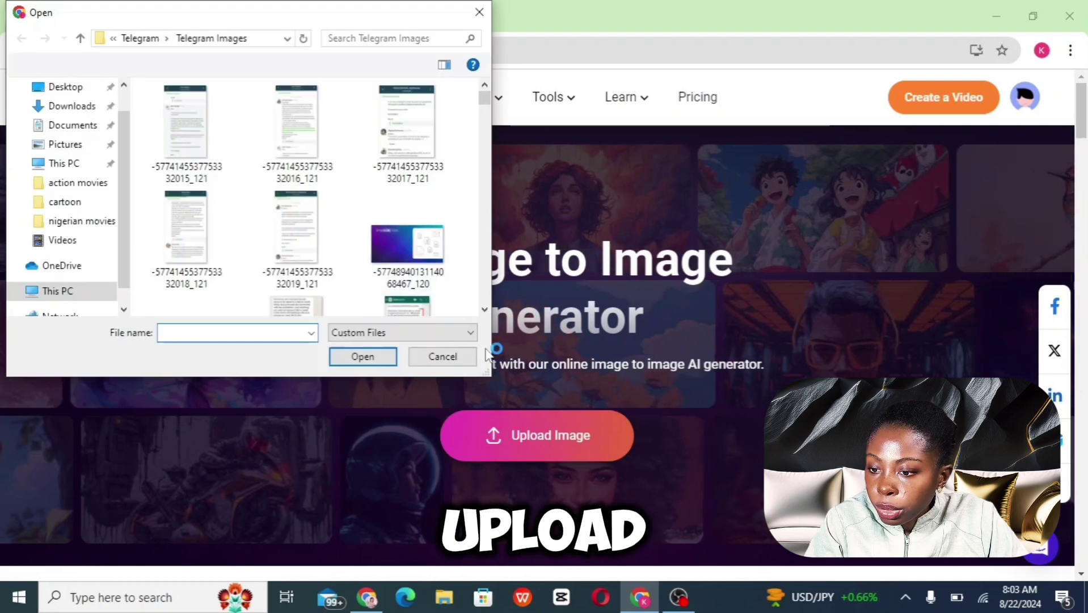
Browse Pictures to the Telegram Images folder and upload a portrait photo to the generator.
left_click(56, 145)
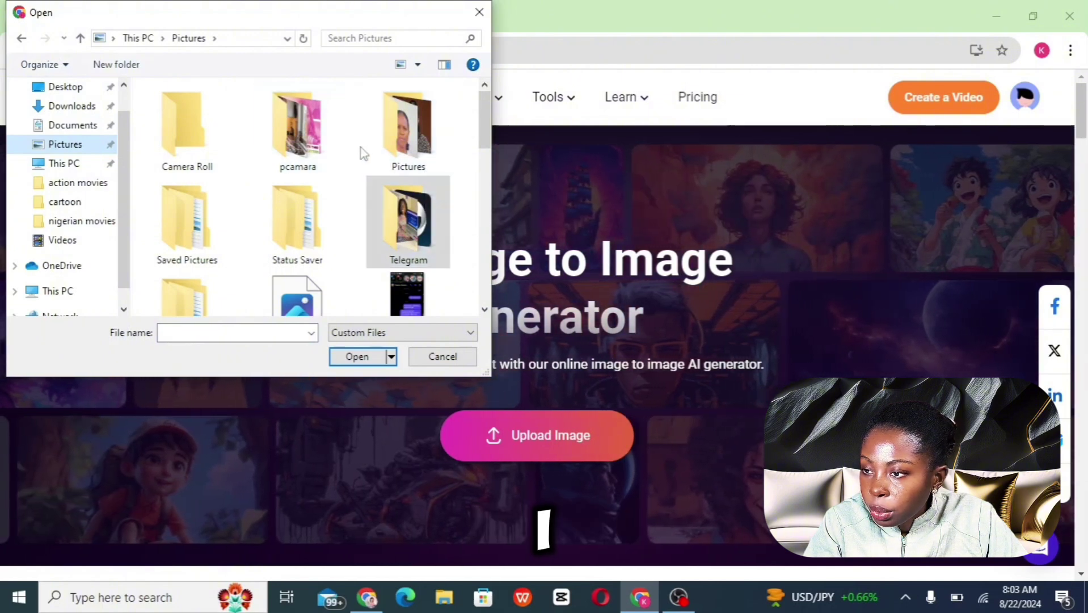
double_click(400, 149)
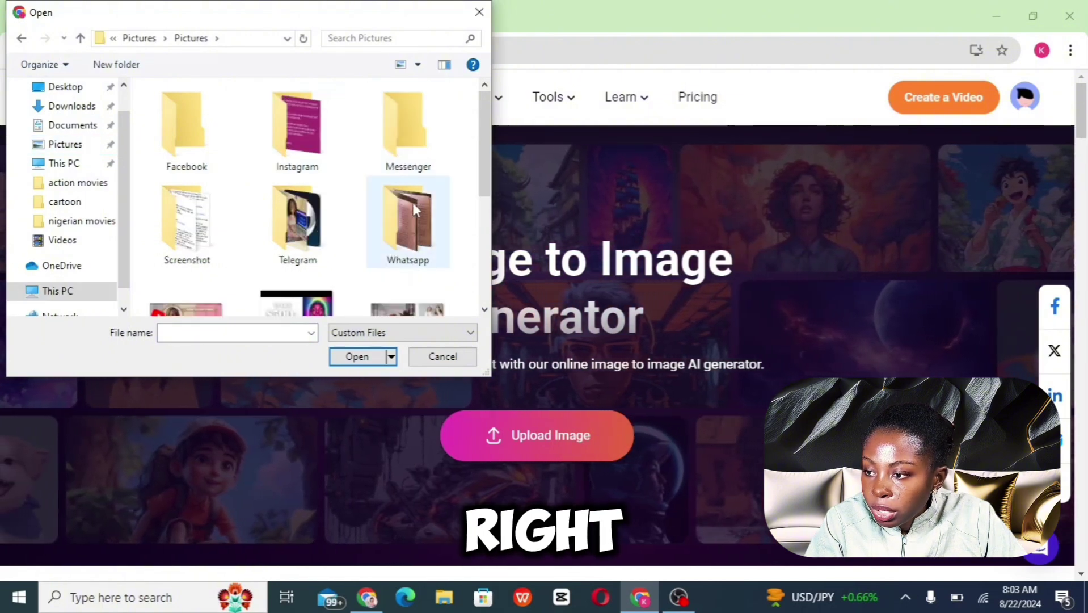
scroll(421, 206, "down", 3)
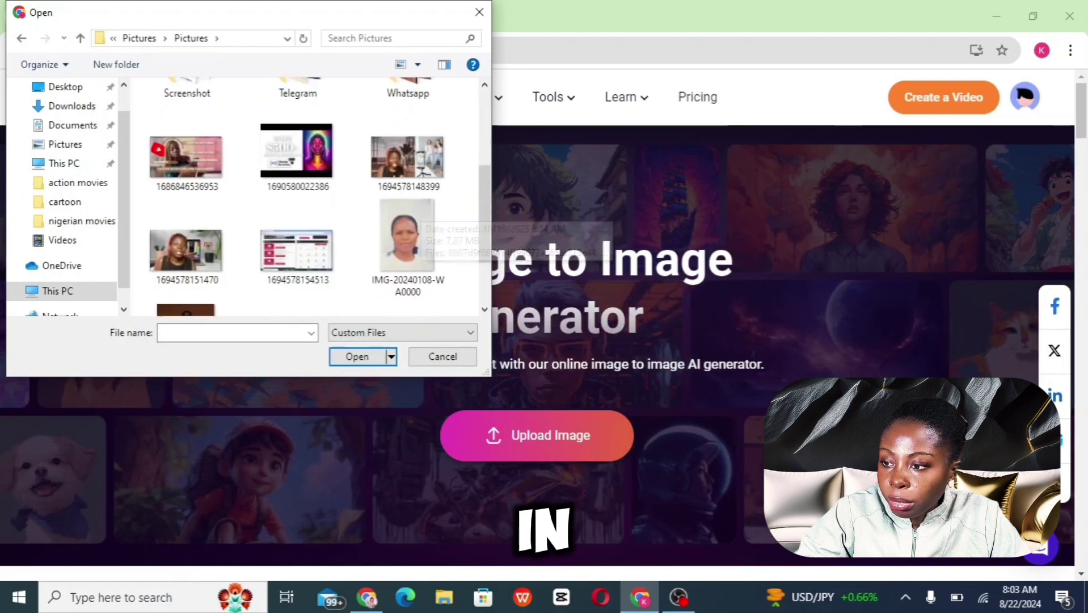
scroll(306, 196, "down", 1)
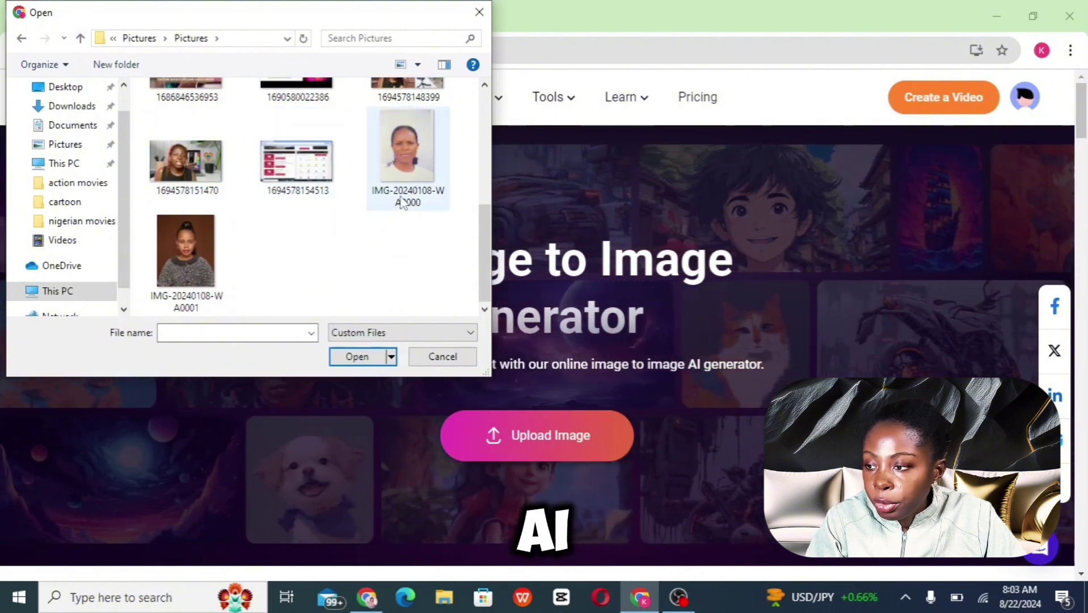
left_click(183, 259)
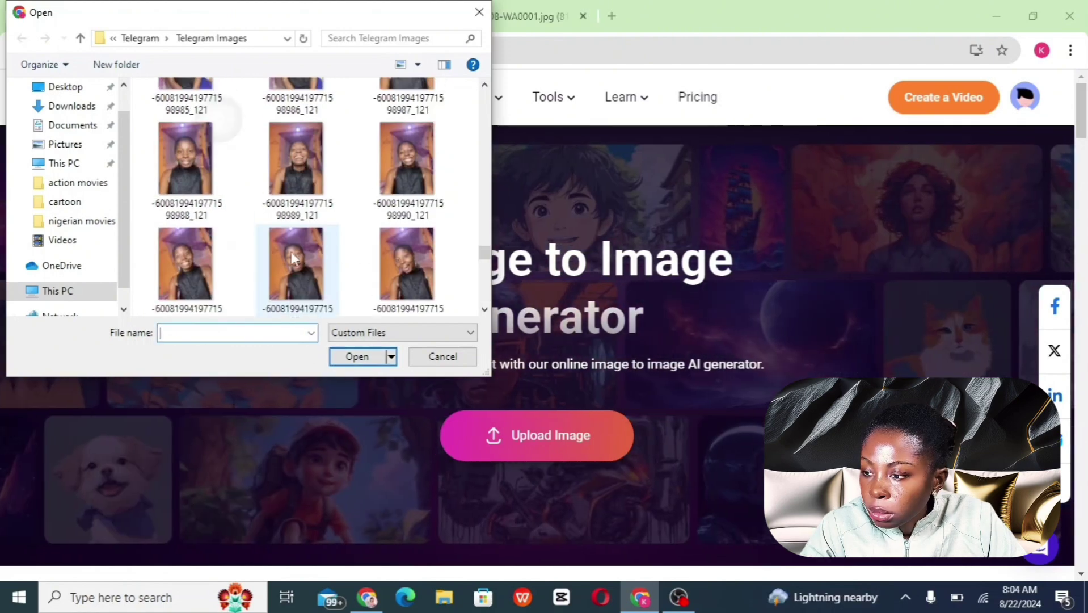
left_click(297, 256)
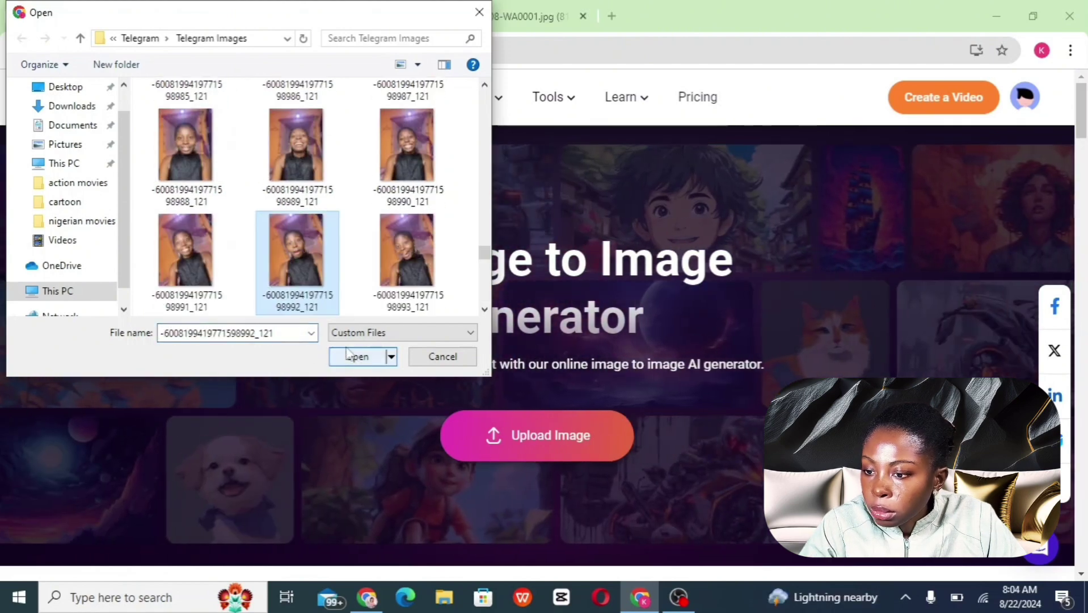
left_click(352, 356)
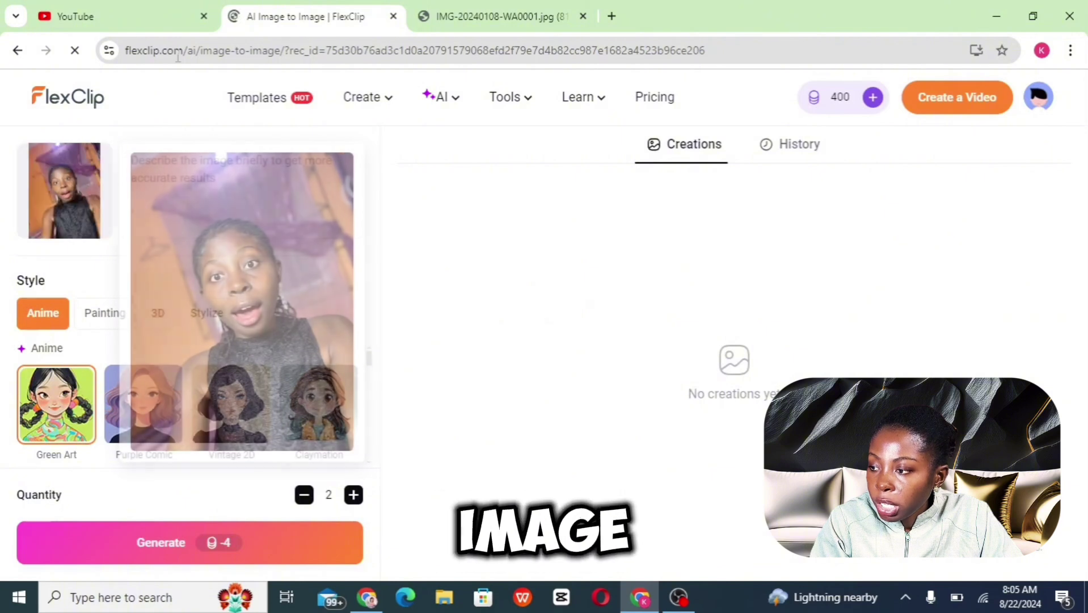
Focus the description box and browse the Anime, Painting, 3D and Stylize style thumbnails.
left_click(165, 160)
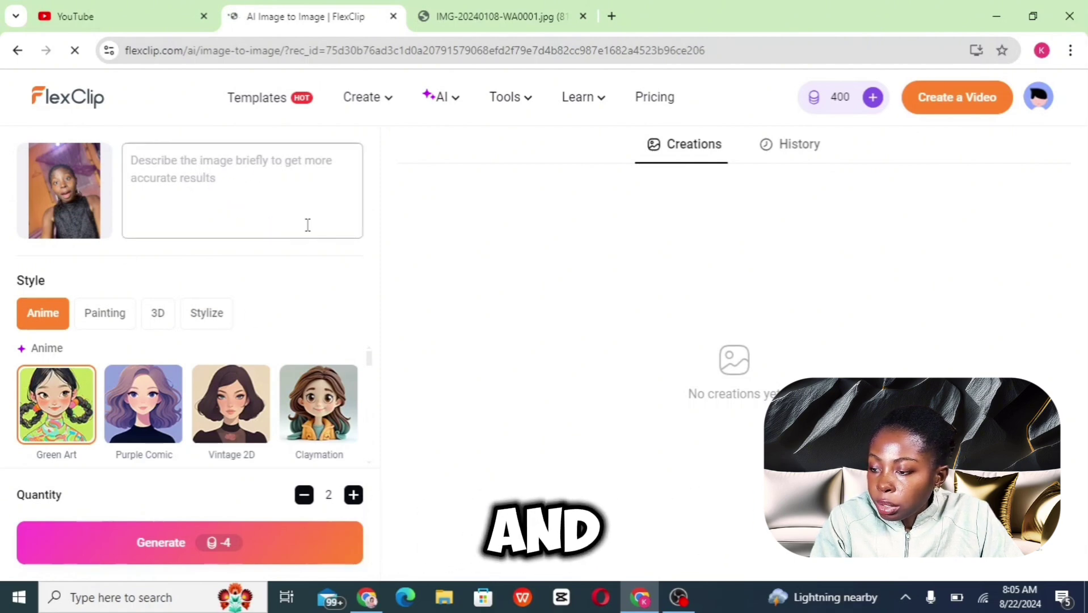
scroll(187, 404, "down", 8)
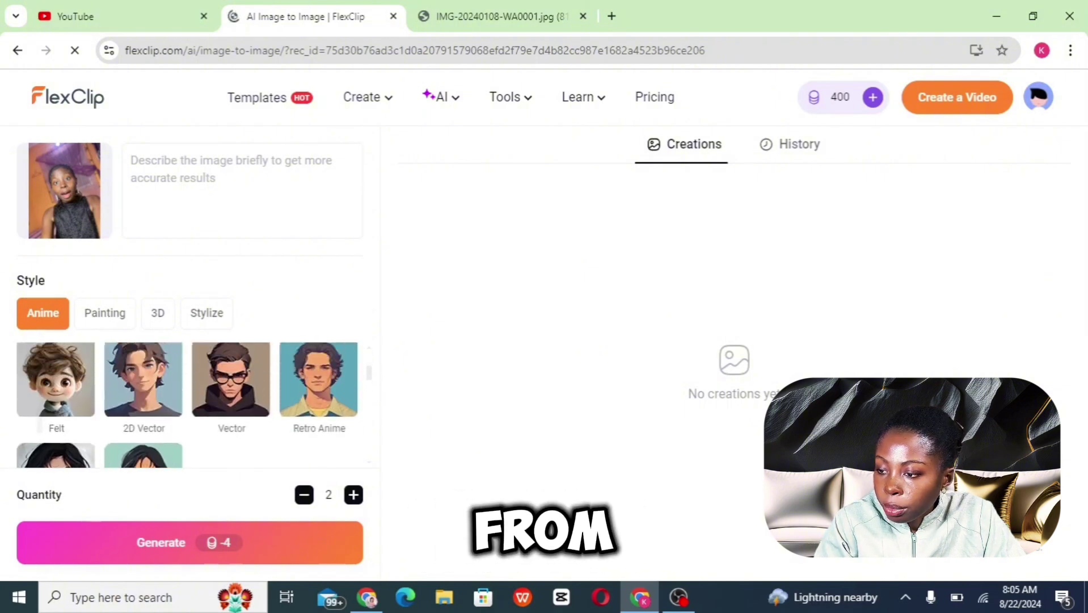
scroll(95, 409, "down", 2)
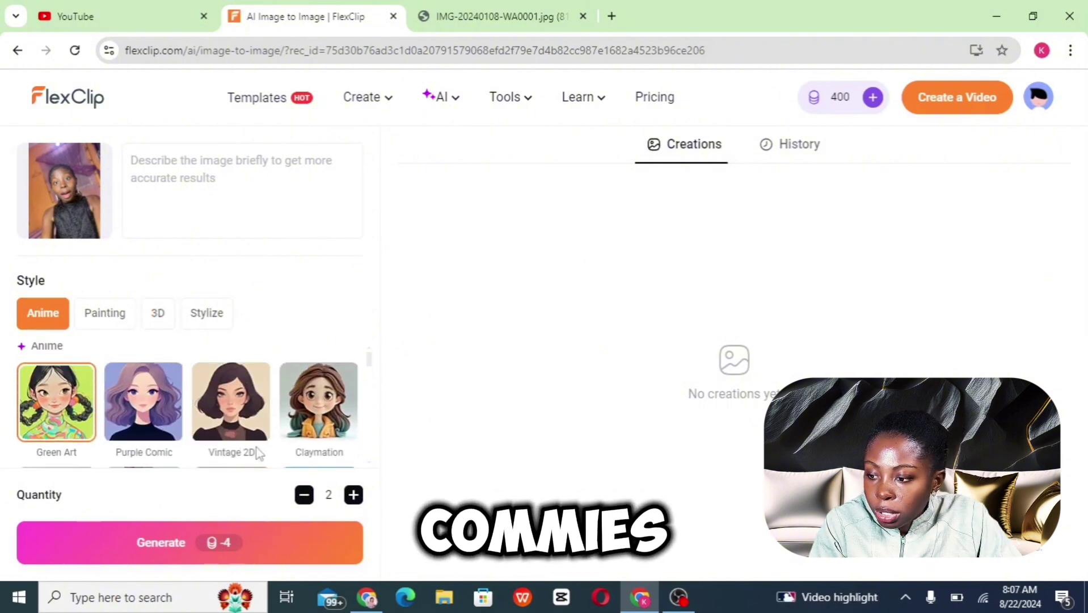
scroll(187, 404, "down", 3)
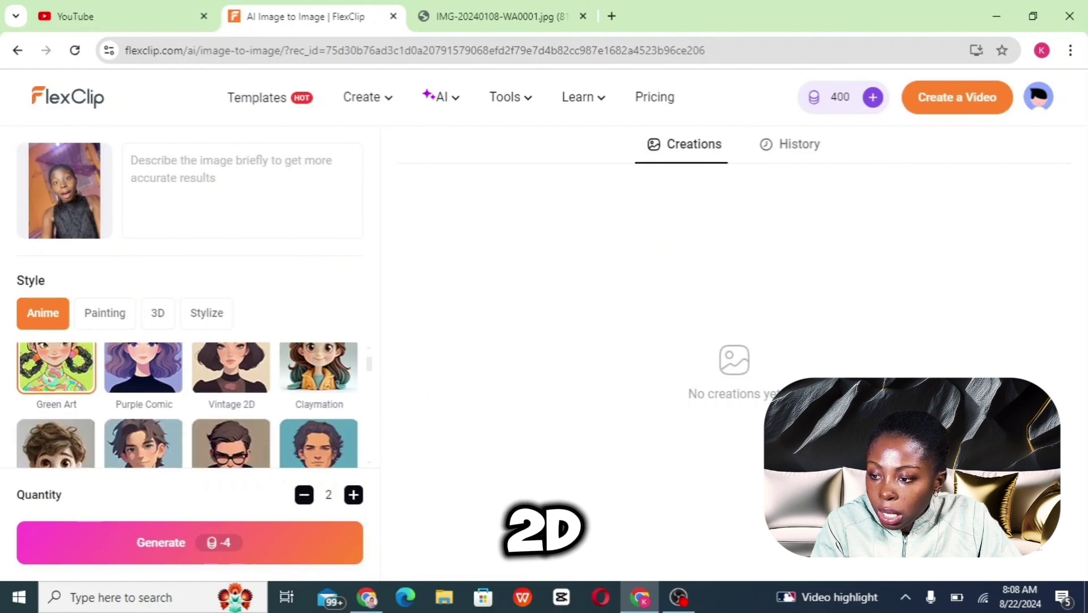
scroll(187, 404, "down", 3)
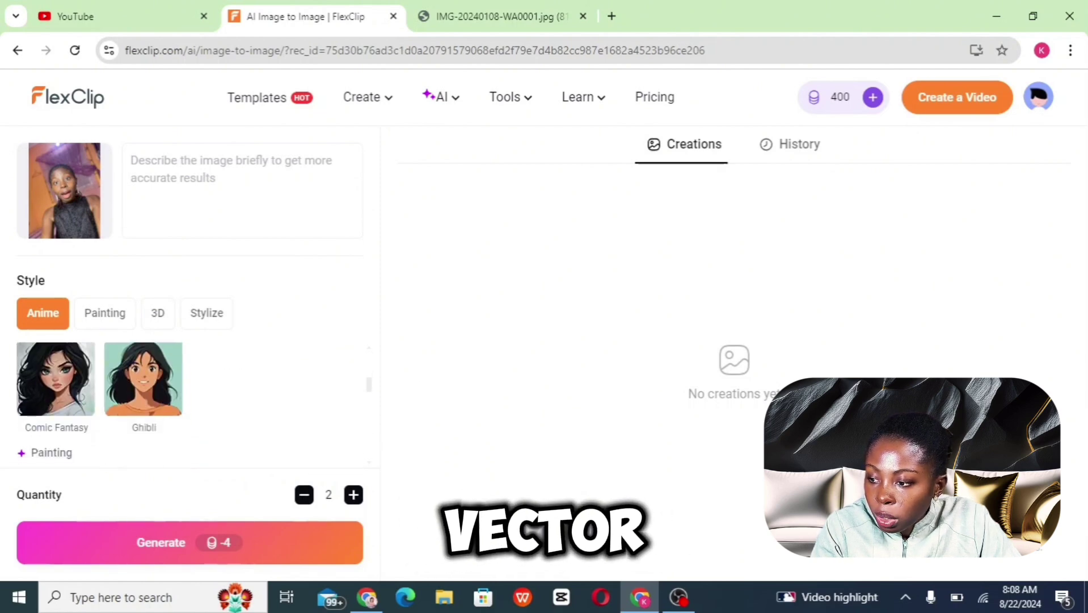
scroll(187, 404, "down", 3)
scroll(187, 404, "up", 1)
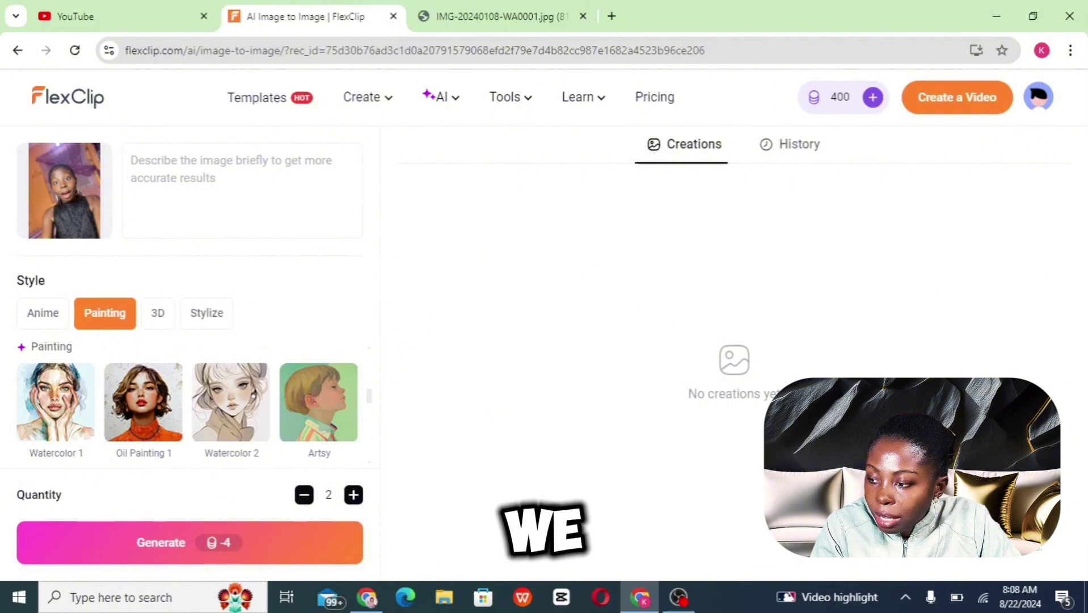
scroll(187, 404, "down", 1)
scroll(187, 404, "down", 1)
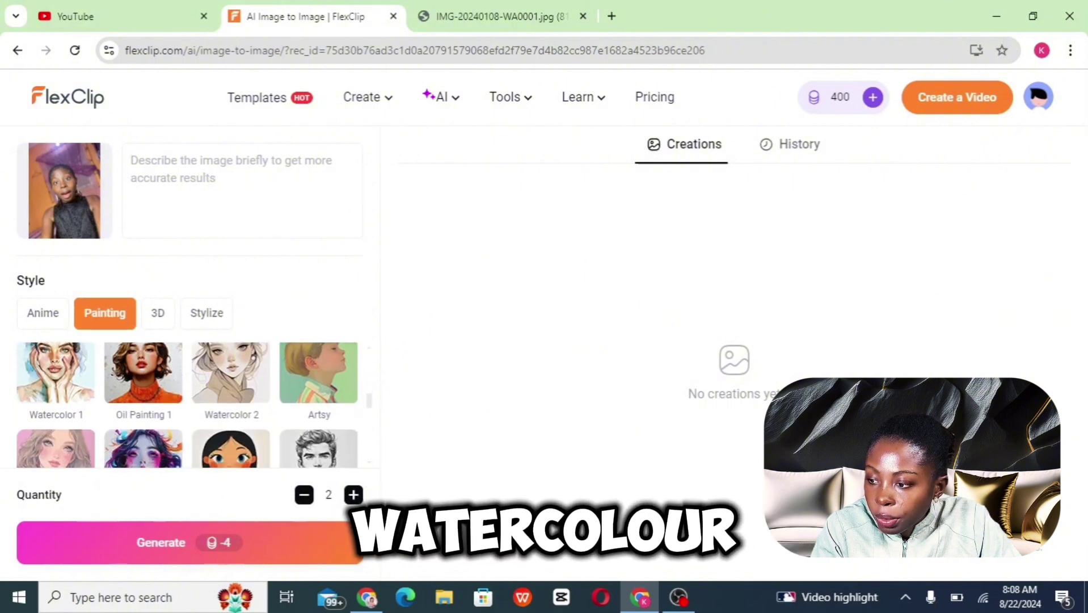
scroll(188, 404, "up", 1)
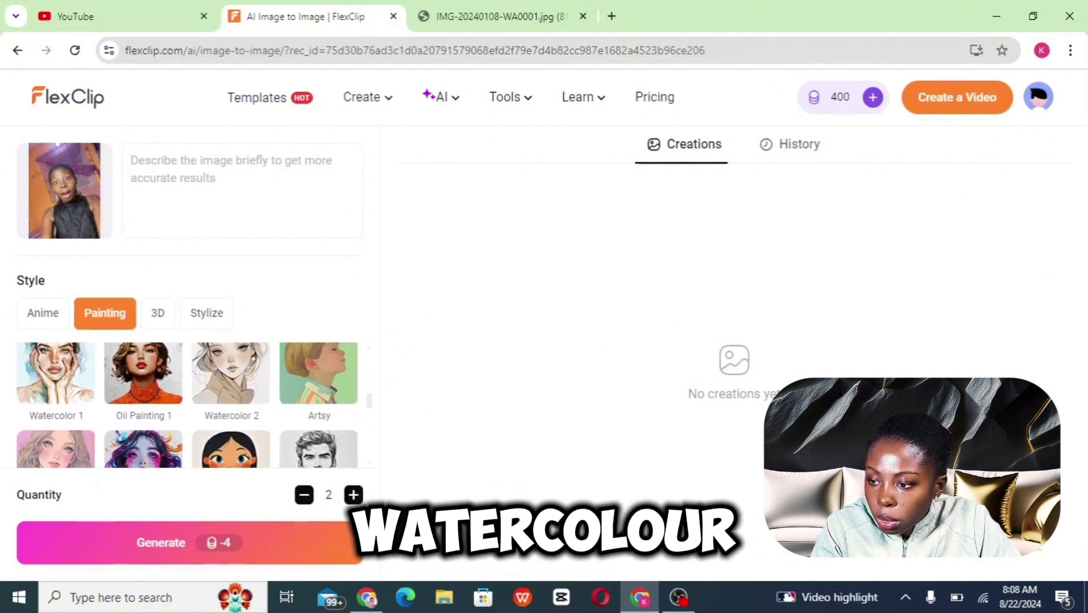
scroll(187, 404, "down", 4)
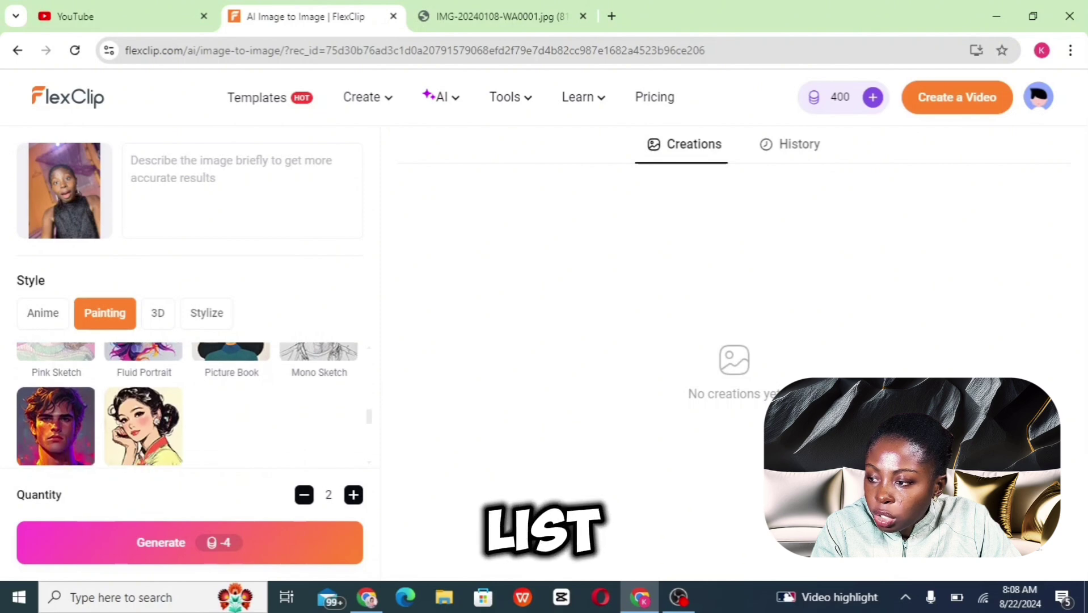
scroll(187, 404, "down", 2)
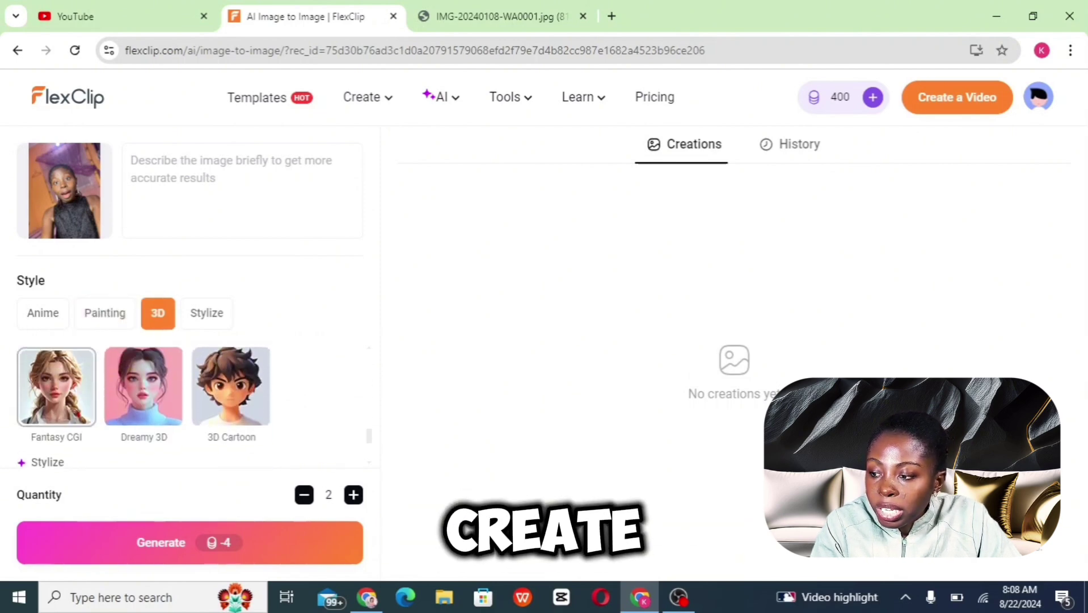
scroll(187, 397, "down", 1)
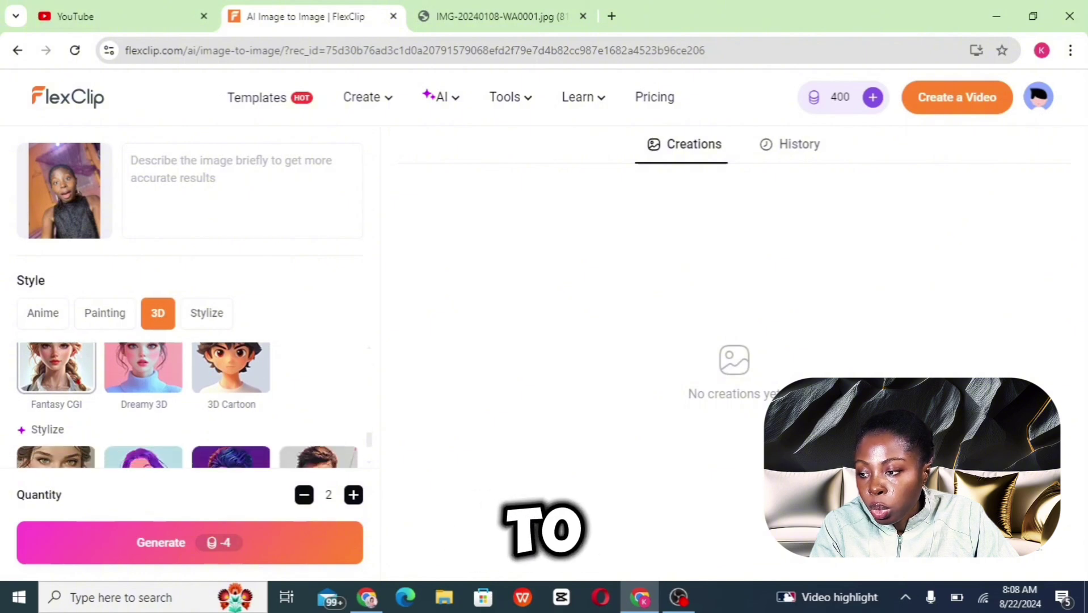
scroll(188, 398, "up", 1)
scroll(188, 404, "down", 3)
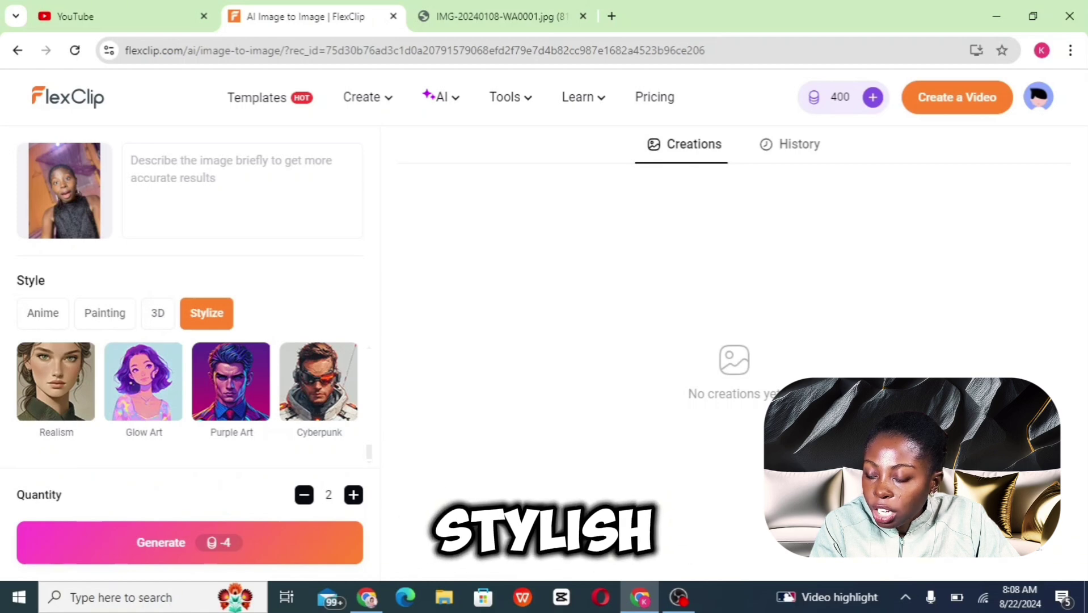
scroll(187, 404, "up", 3)
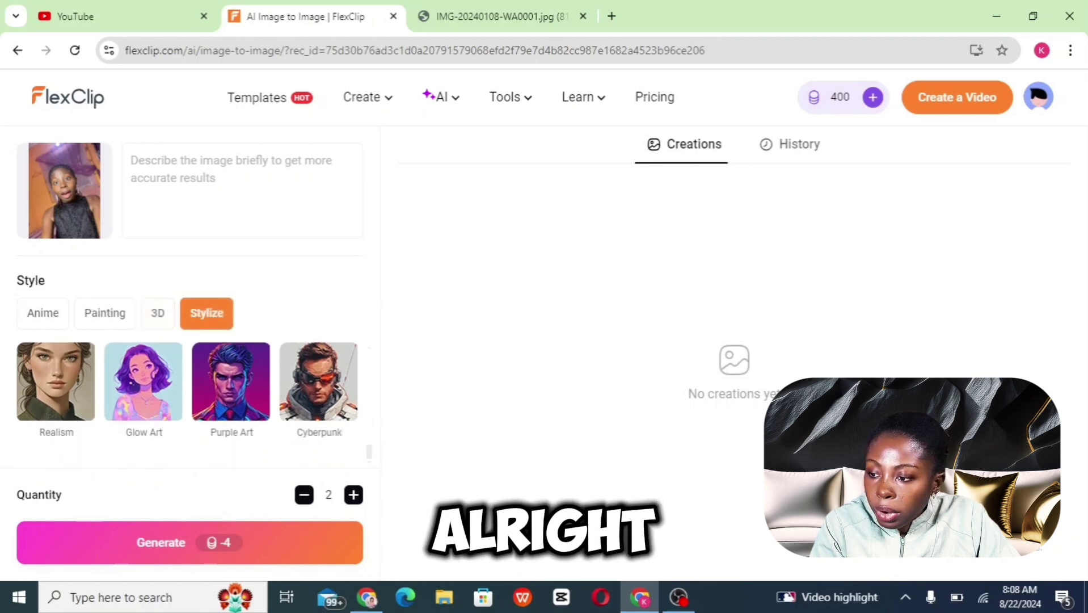
scroll(142, 404, "up", 3)
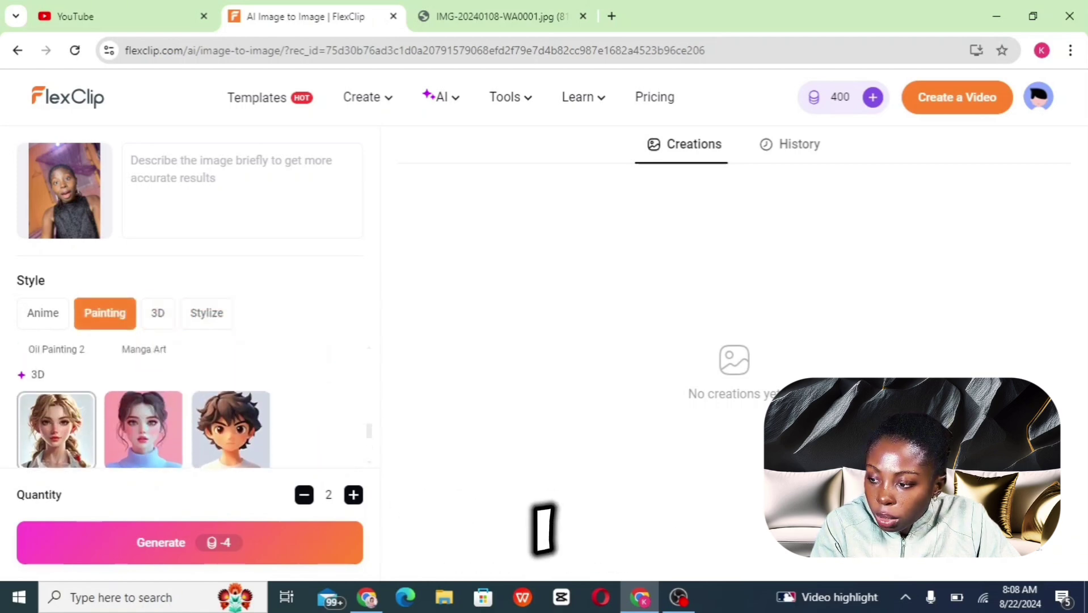
scroll(142, 404, "down", 3)
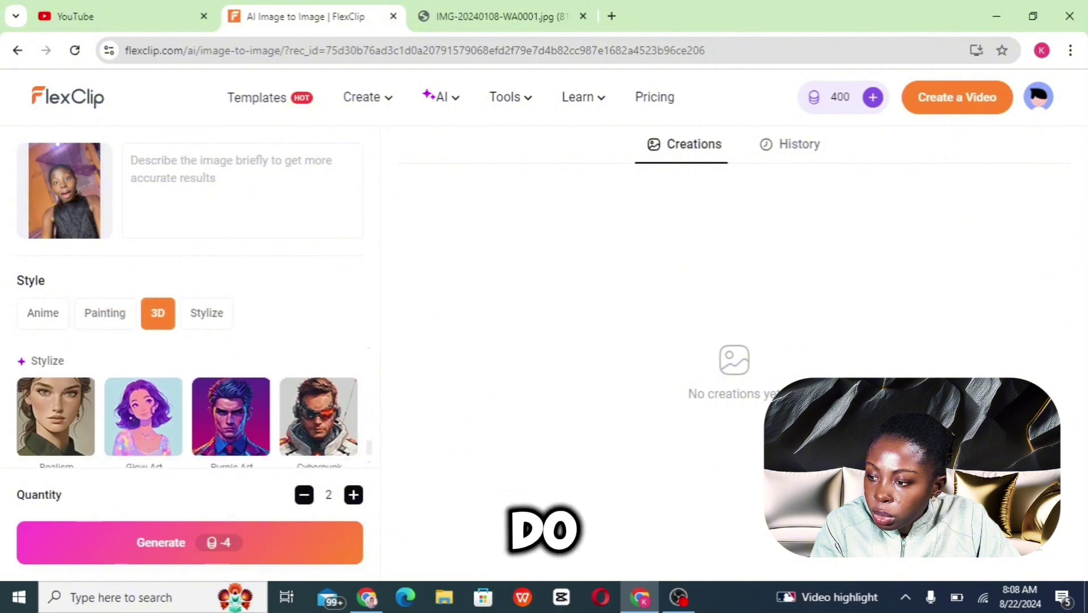
scroll(142, 404, "up", 2)
scroll(142, 403, "down", 2)
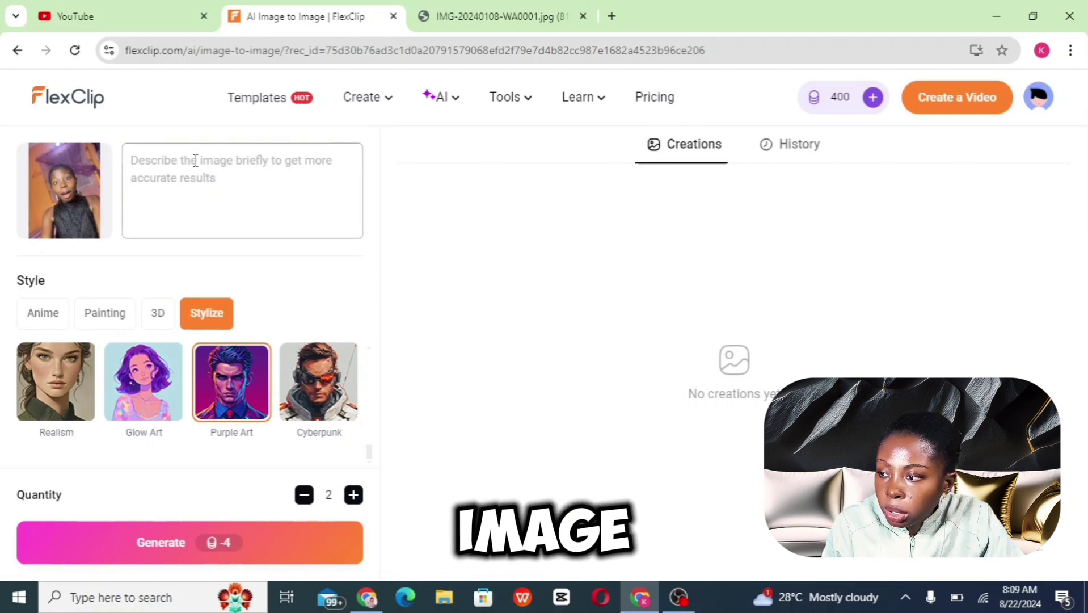
Paste the cookie-baking story and replace its opening placeholder with the character's name.
key("ctrl+v")
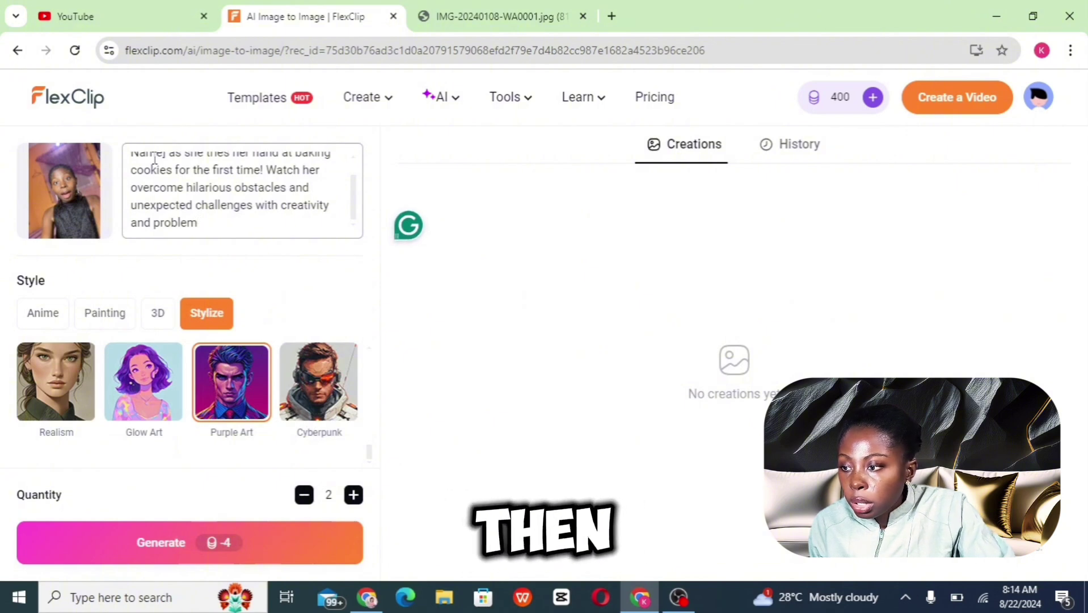
scroll(155, 158, "up", 1)
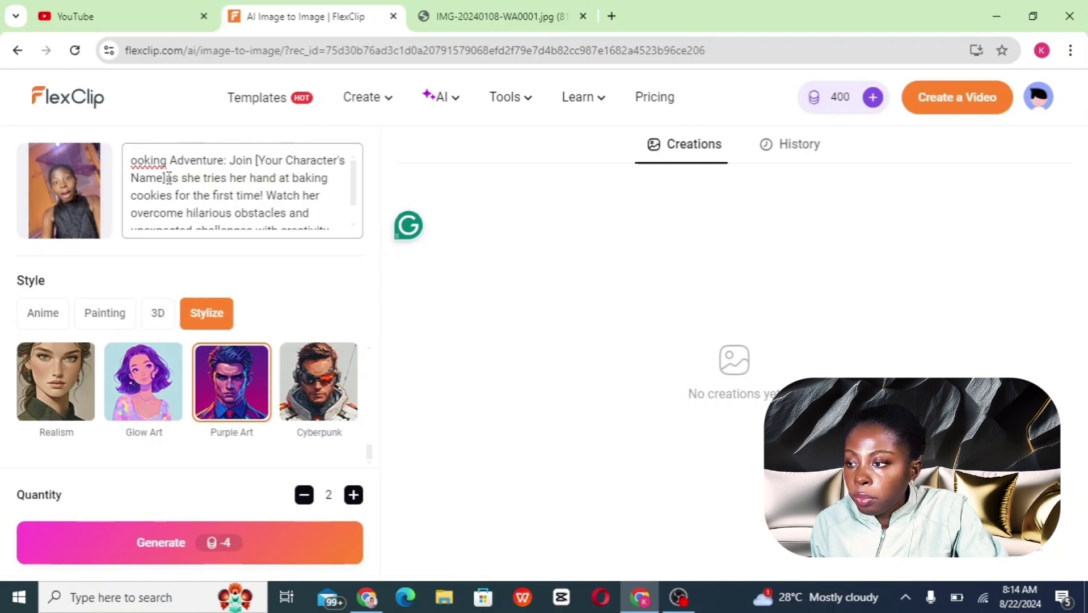
key("BackSpace")
key("BackSpace")
key("BackSpace")
key("BackSpace")
key("BackSpace")
key("BackSpace")
key("BackSpace")
key("BackSpace")
key("BackSpace")
key("BackSpace")
key("BackSpace")
key("BackSpace")
key("BackSpace")
key("BackSpace")
key("BackSpace")
key("BackSpace")
key("BackSpace")
key("BackSpace")
key("BackSpace")
key("BackSpace")
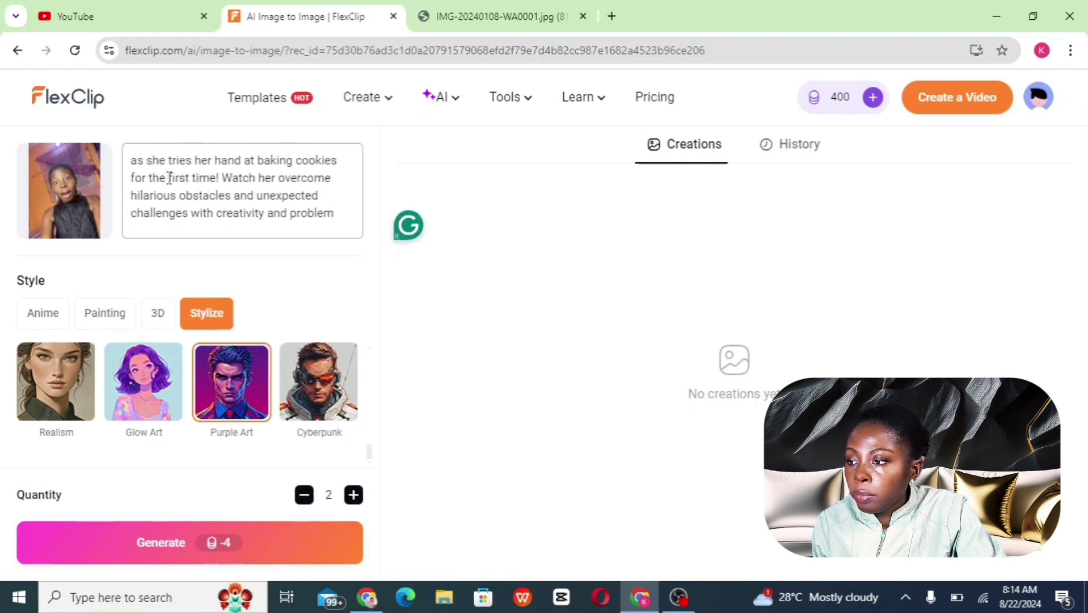
type("kingsway")
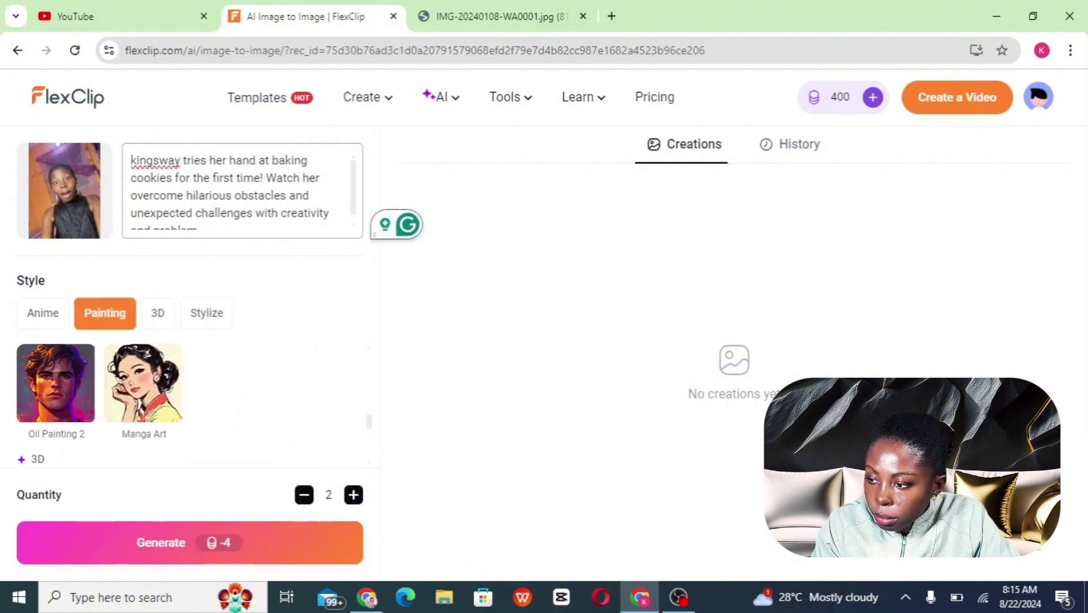
scroll(187, 405, "up", 5)
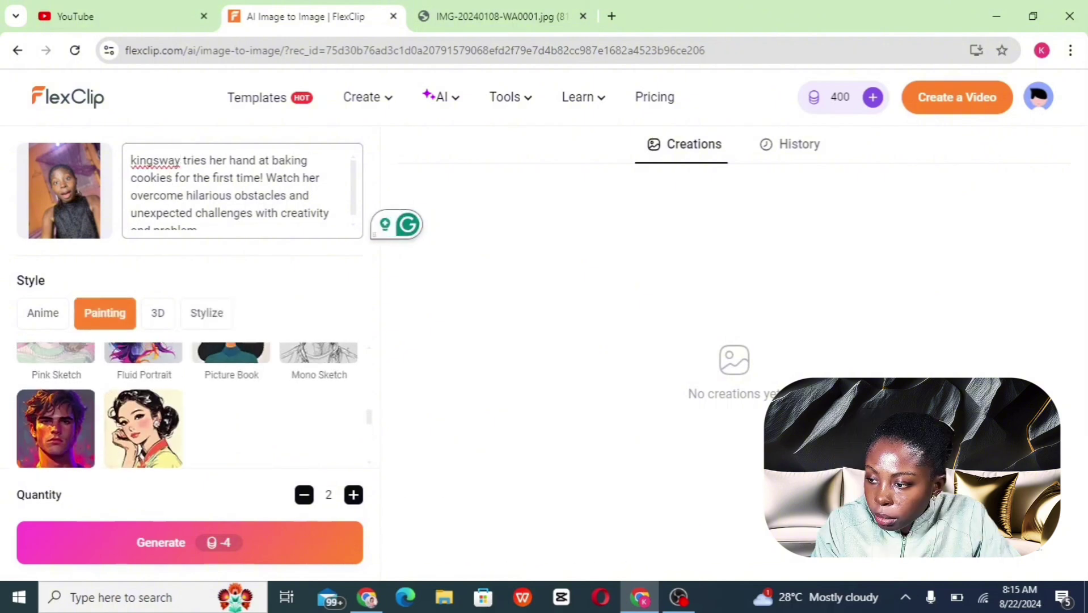
scroll(188, 405, "up", 2)
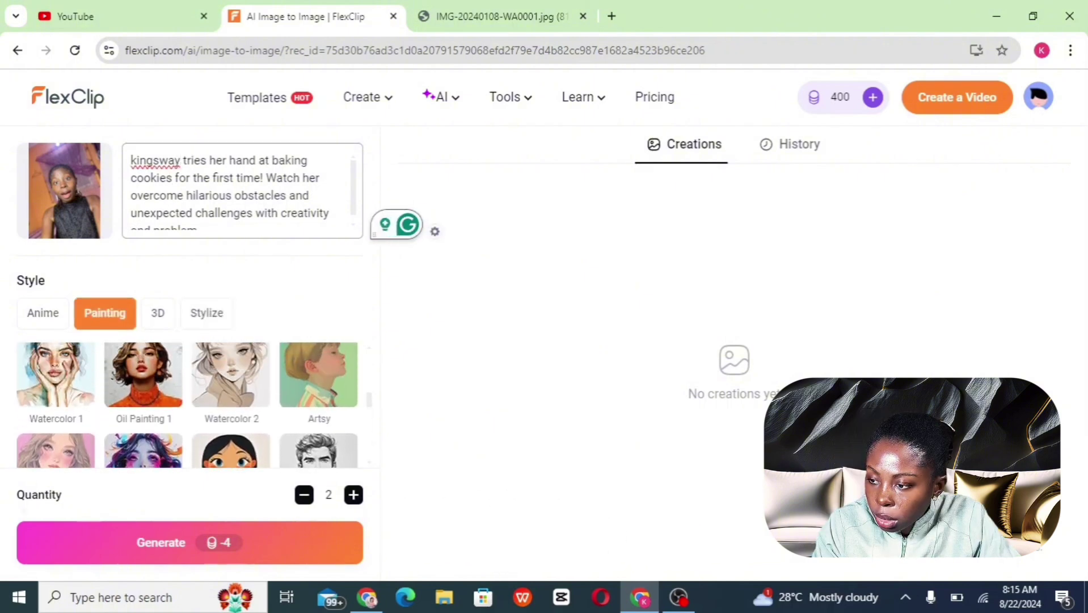
scroll(187, 405, "down", 2)
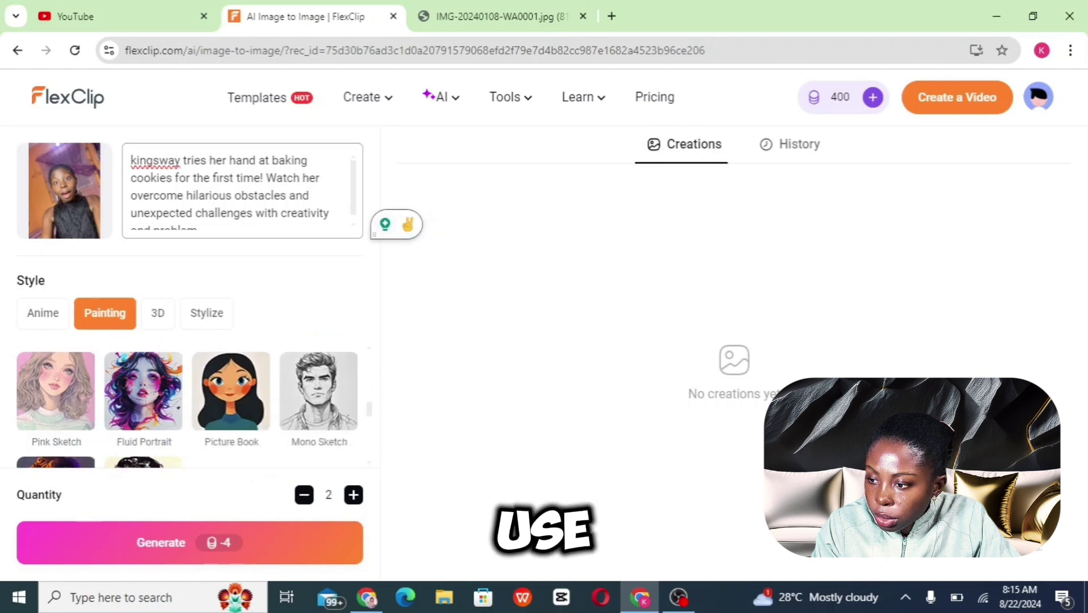
Choose the Picture Book style and generate two cookie-baker images.
left_click(240, 400)
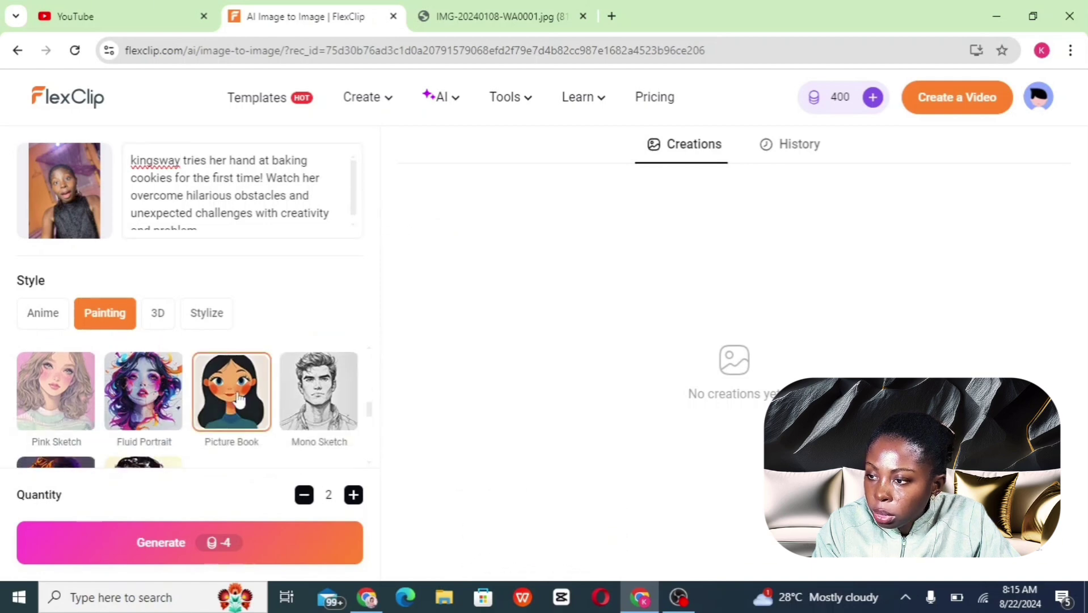
left_click(171, 548)
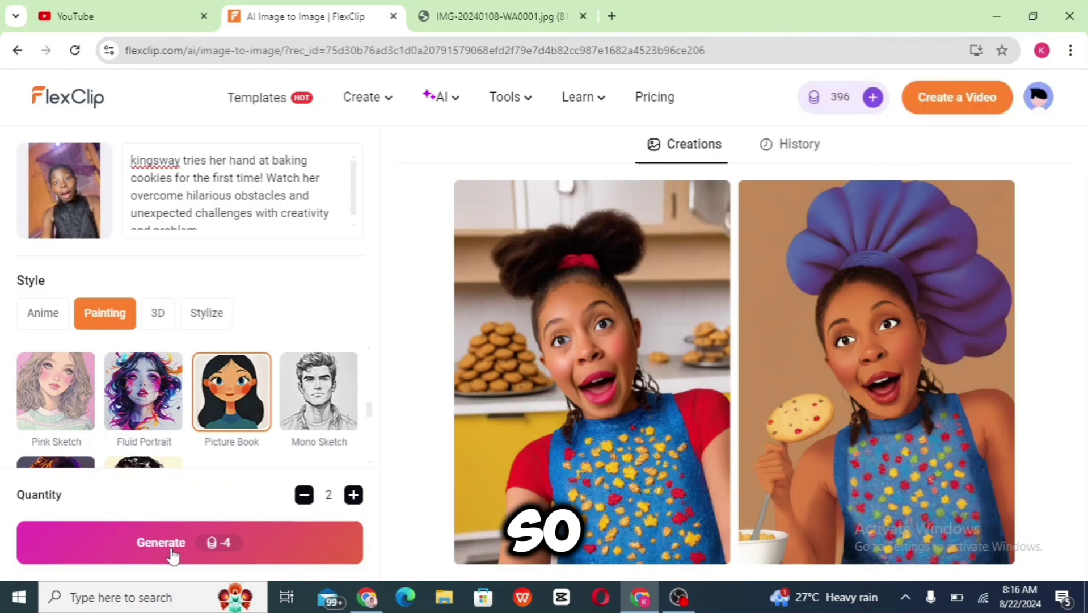
Generate another set of cookie-baker images and open the right-hand result in detail.
left_click(170, 542)
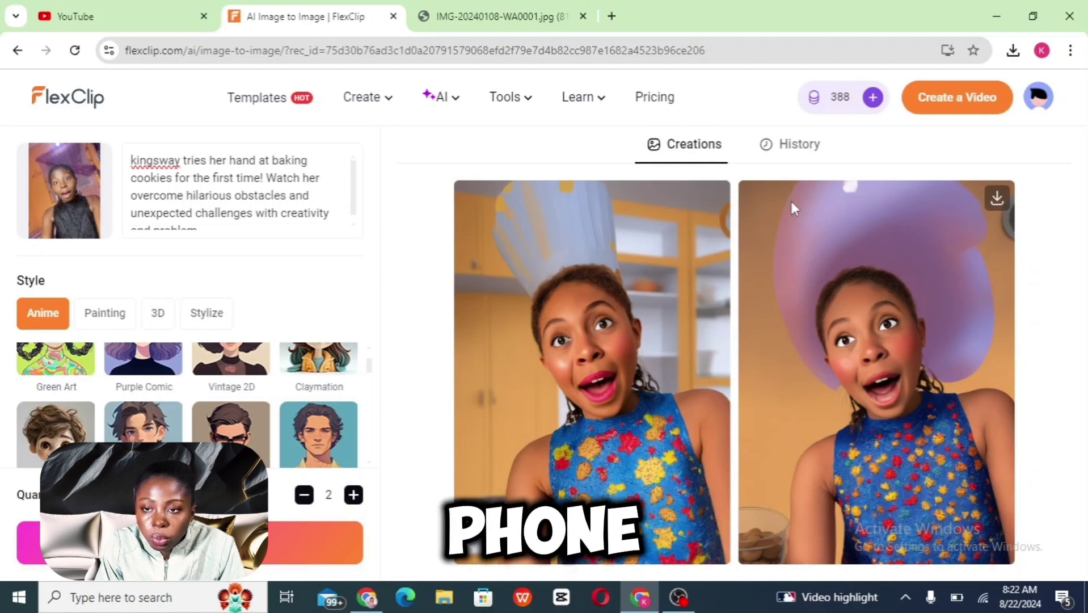
left_click(808, 330)
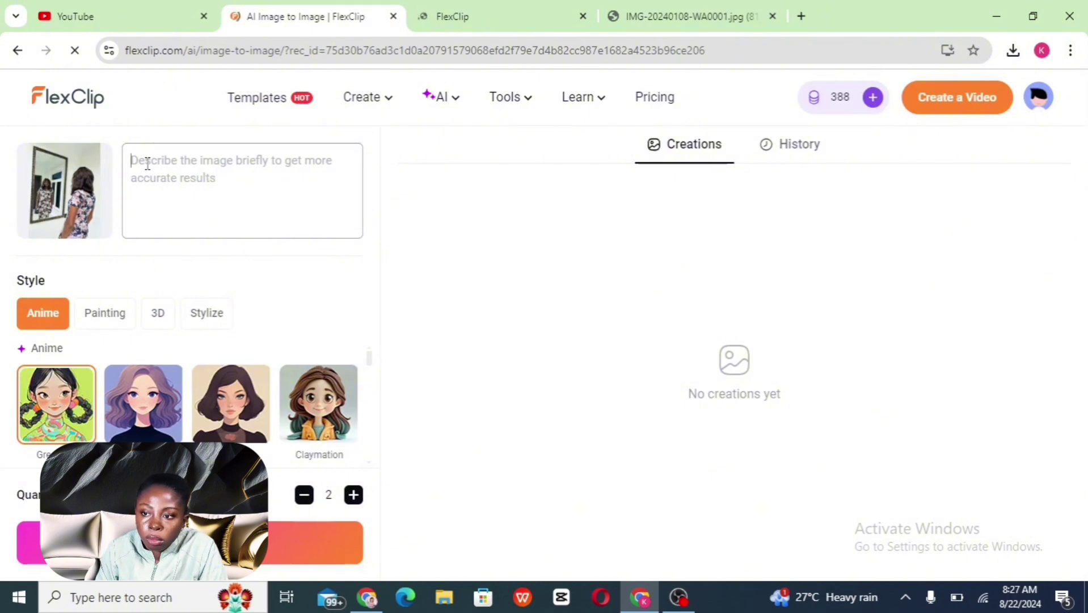
Describe the mirror scene ending 'admiring herself for the beautiful lady she has become.' and generate images.
type("admiring herself for the beautiful lady she has become.")
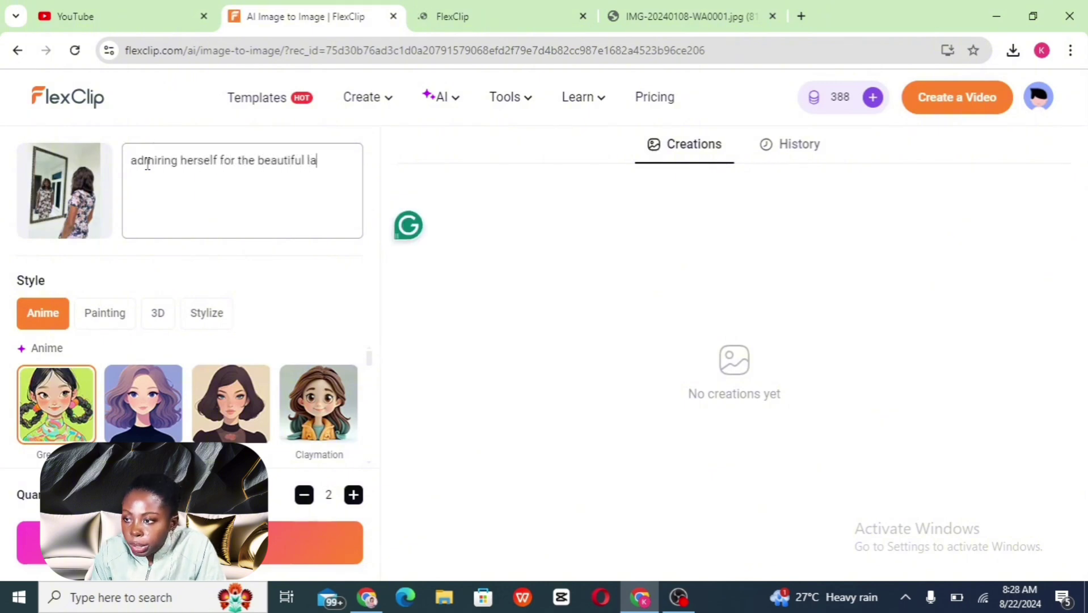
scroll(91, 381, "down", 3)
left_click(190, 542)
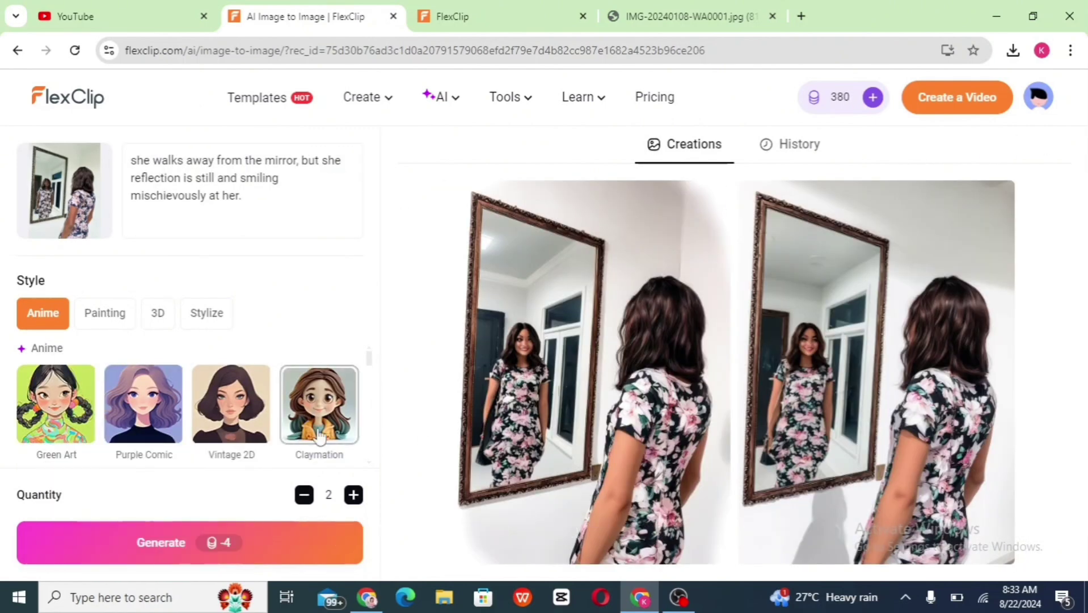
Delete the word 'walks' from the prompt and show the History of past generations.
double_click(168, 161)
key("Delete")
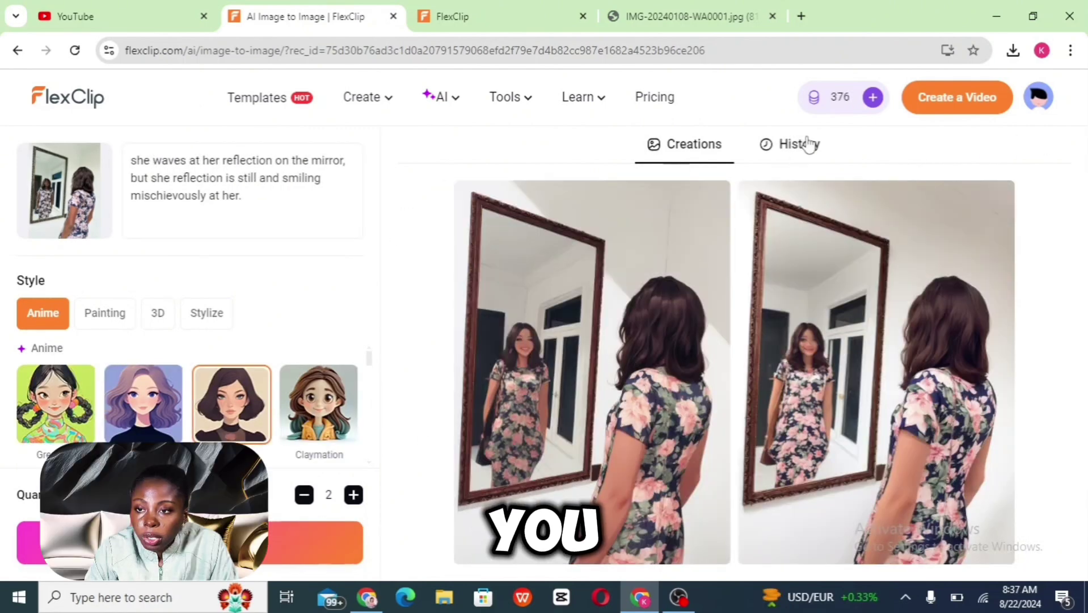
left_click(804, 145)
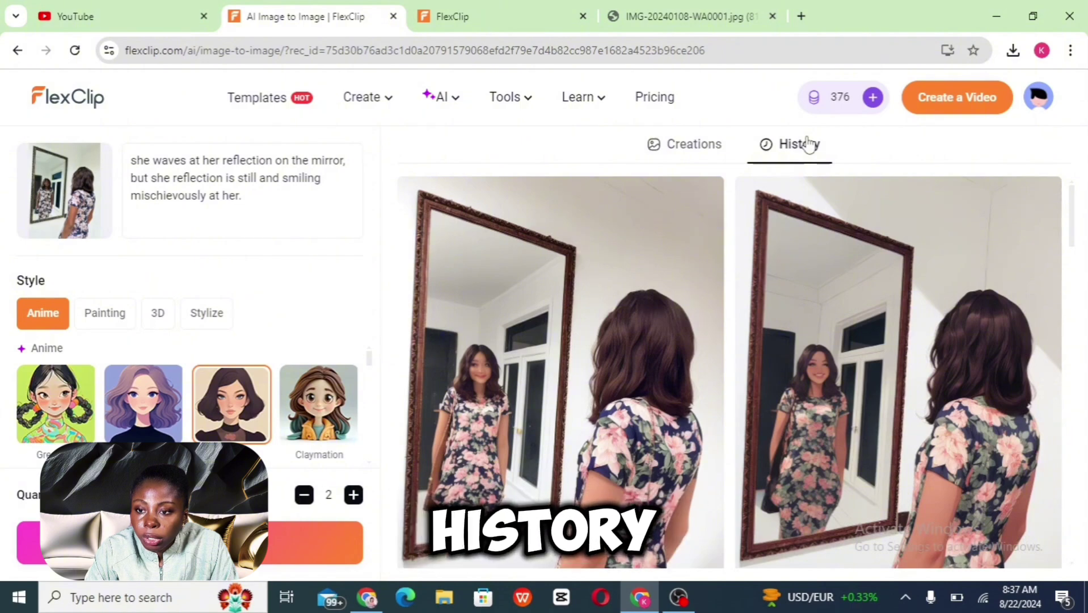
Find the cookie images in History and enlarge the purple-hat cookie-baker image.
scroll(736, 371, "down", 10)
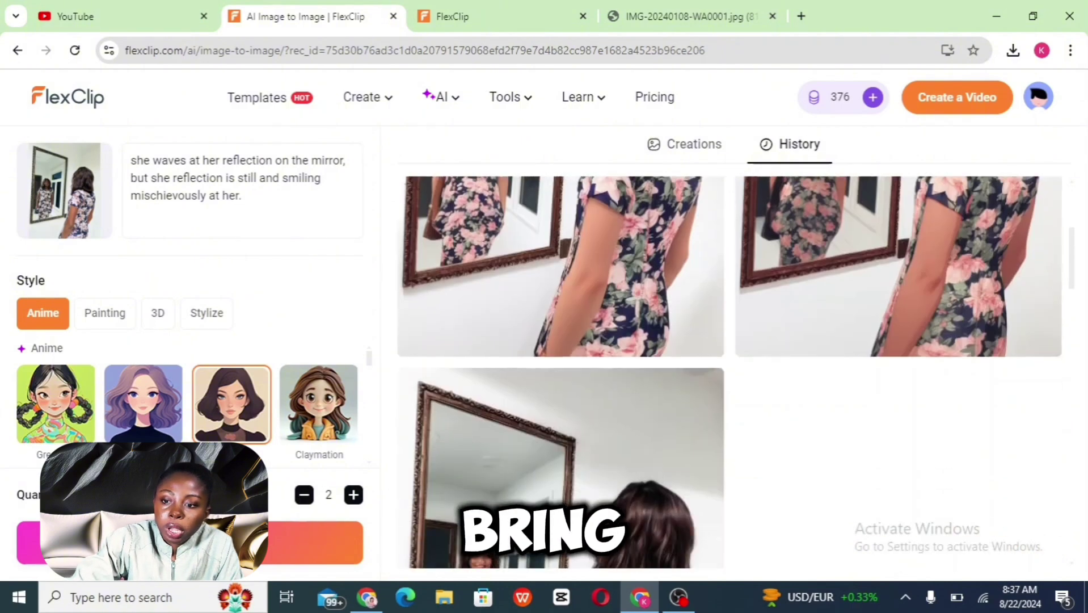
scroll(729, 372, "down", 8)
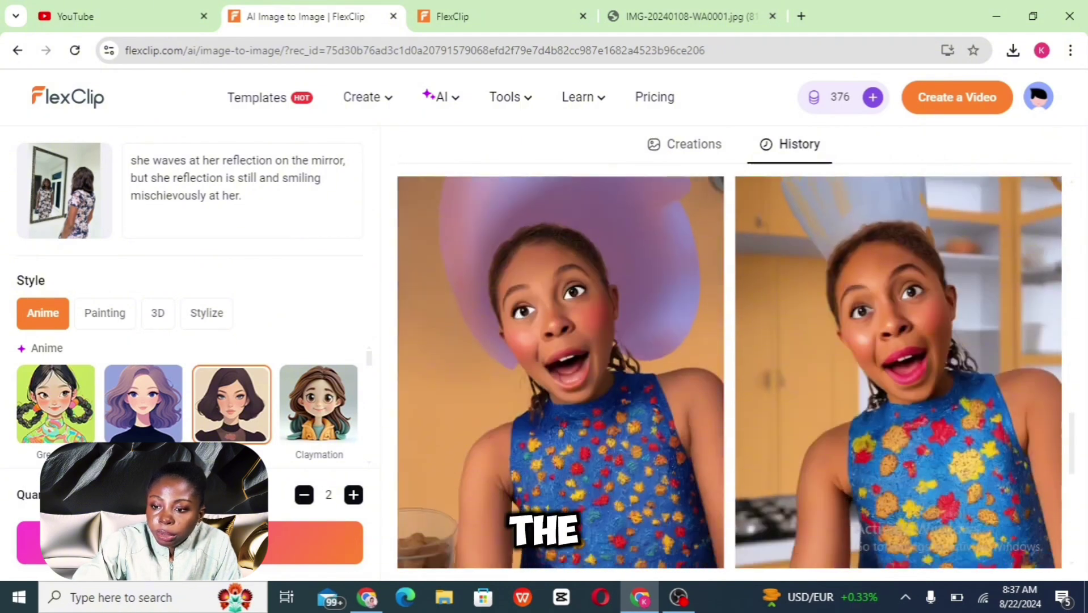
scroll(592, 213, "down", 1)
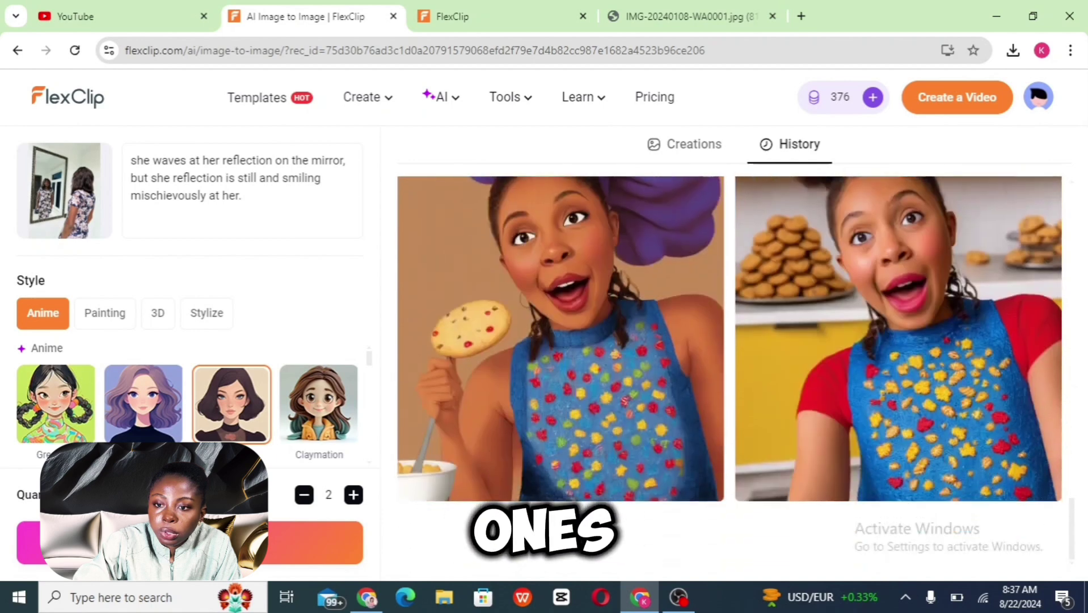
scroll(691, 230, "up", 2)
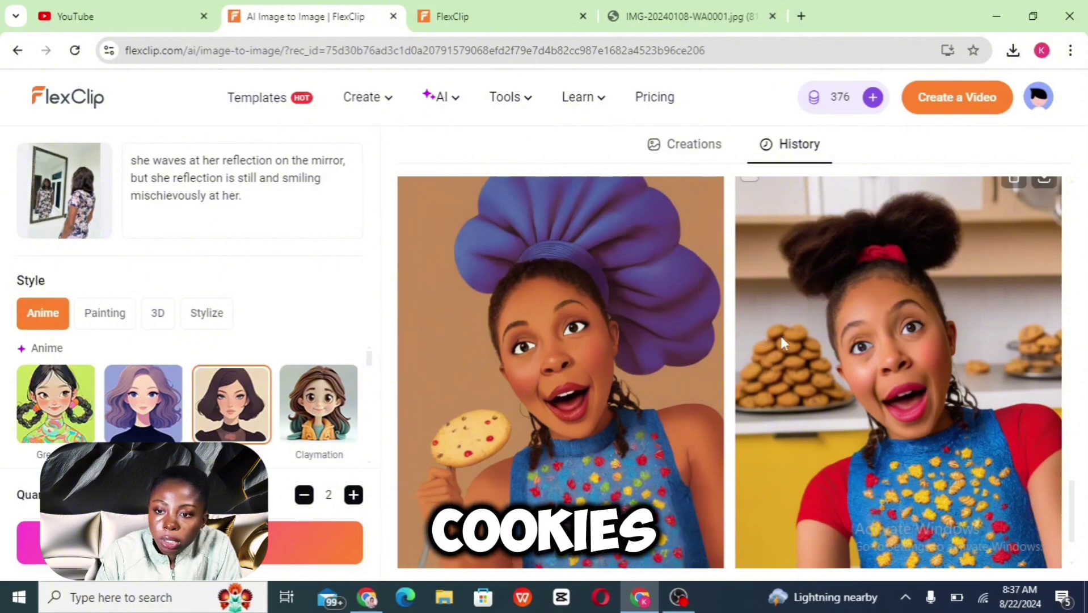
scroll(713, 236, "up", 1)
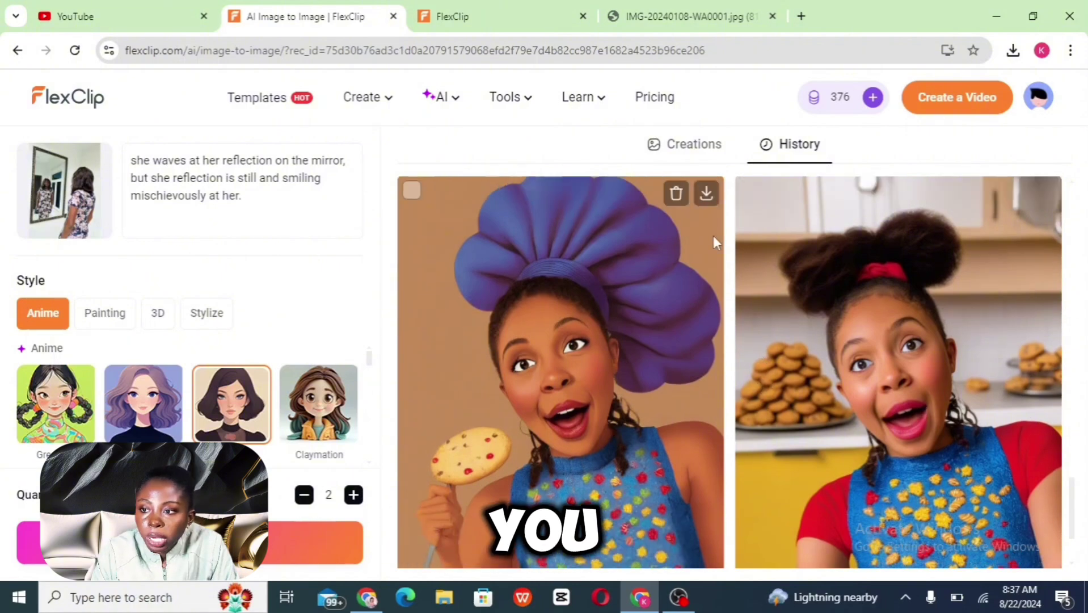
left_click(637, 261)
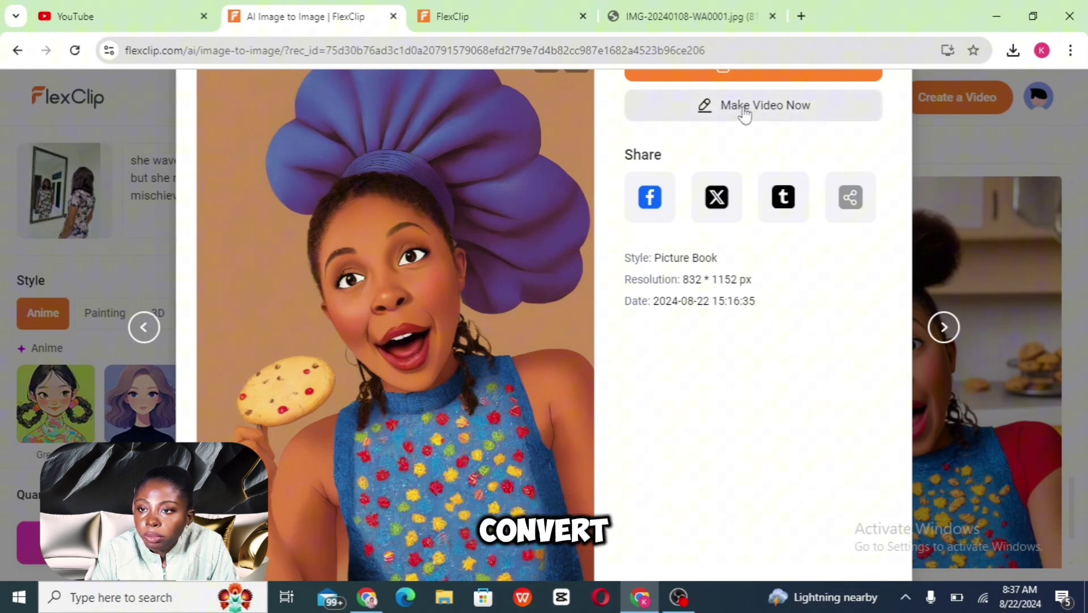
Start a new video project from the previewed cookie-baker image with Make Video Now.
left_click(745, 110)
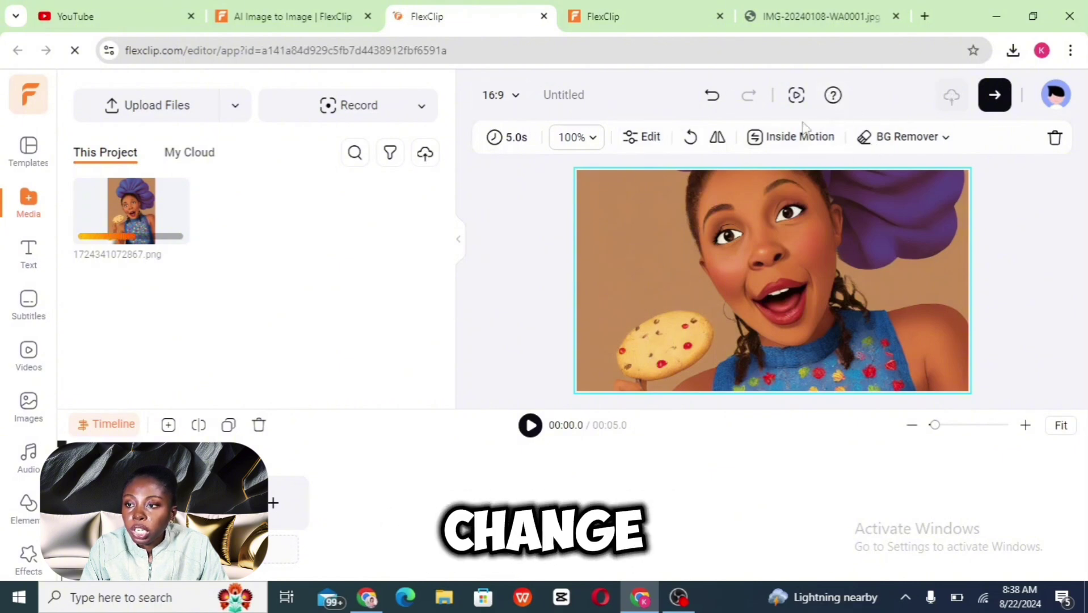
Set the project aspect ratio to 9:16 portrait and adjust the timeline zoom.
left_click(513, 97)
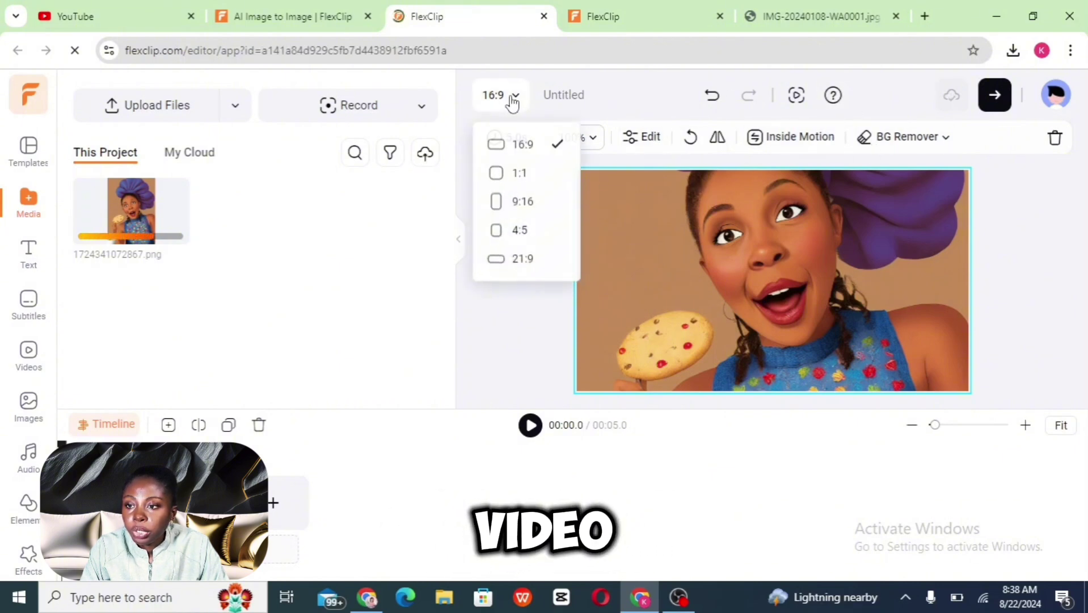
left_click(506, 203)
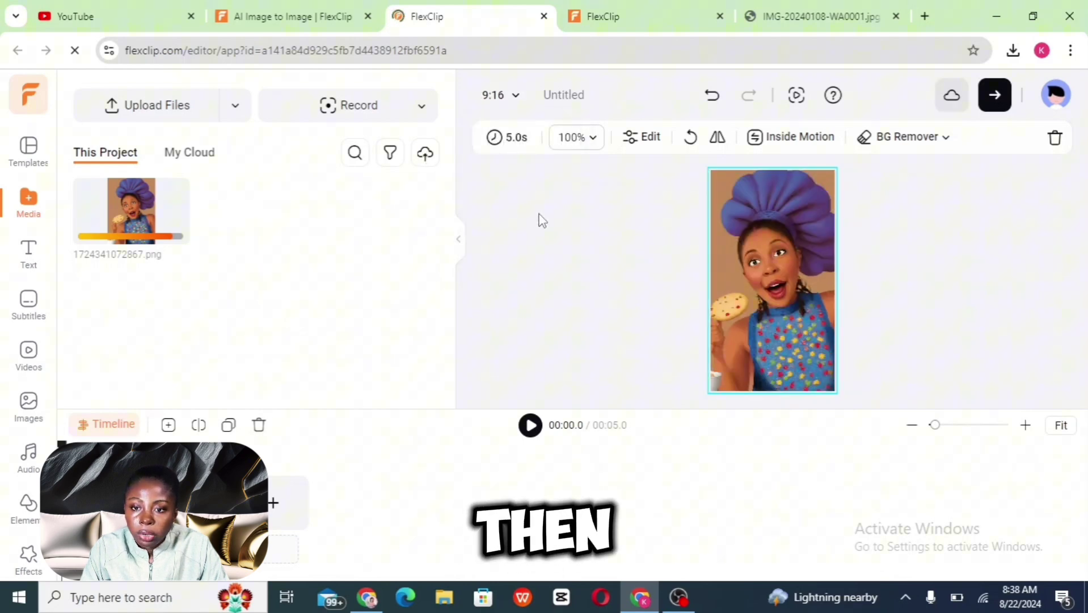
left_click(952, 426)
left_click(942, 425)
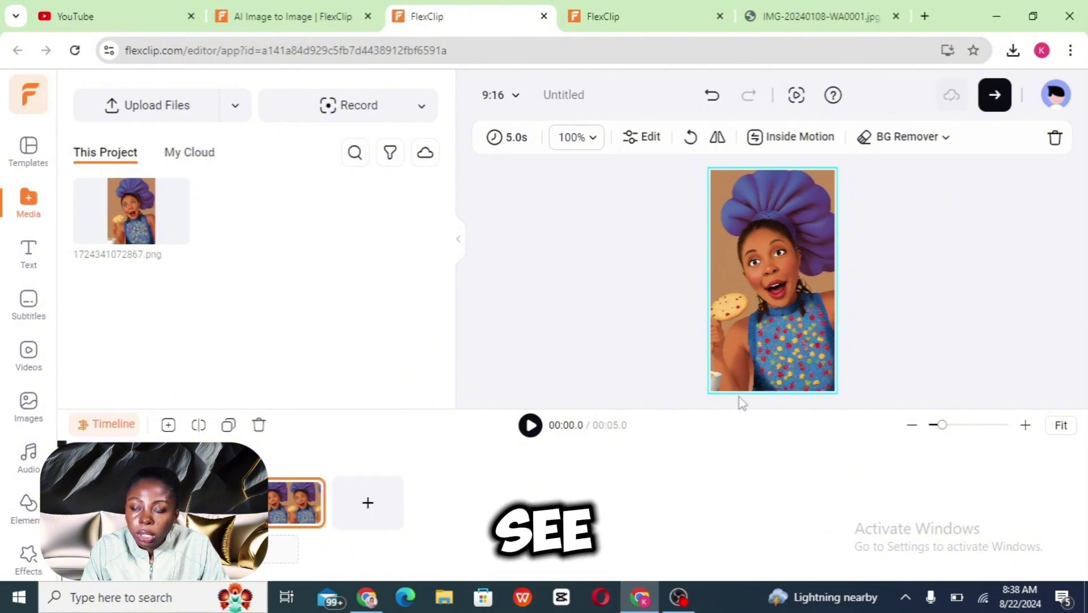
Play a preview of the video, then return to the AI Image to Image page.
left_click(528, 429)
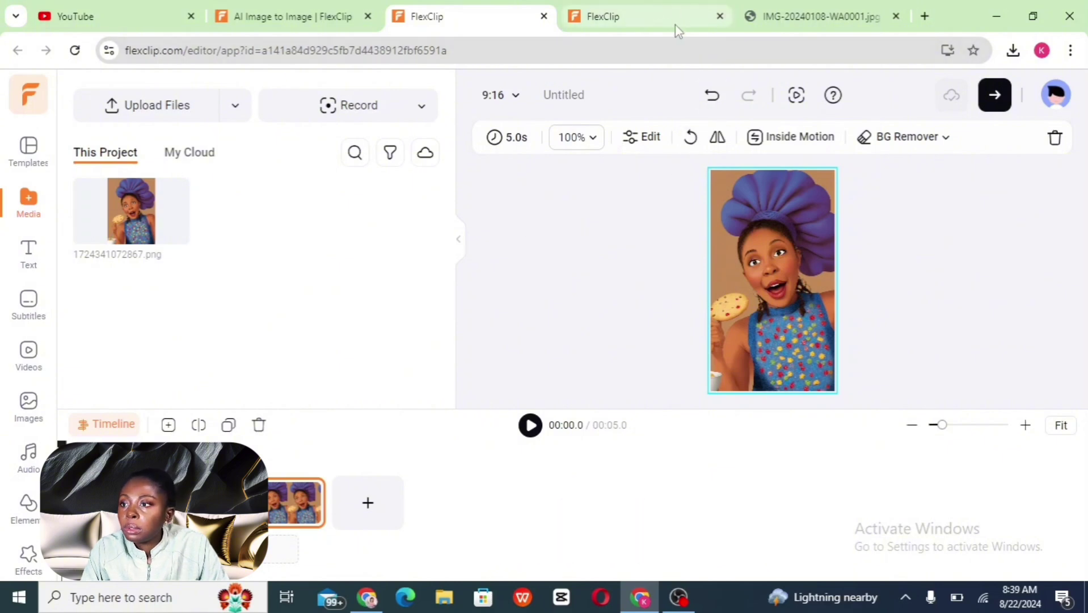
mouse_move(680, 28)
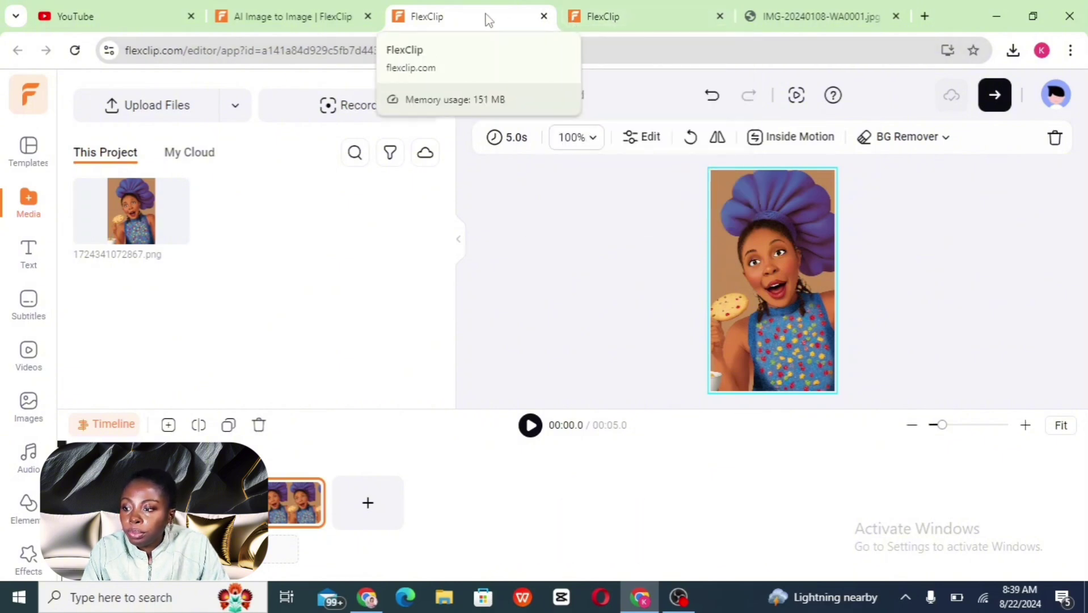
left_click(335, 22)
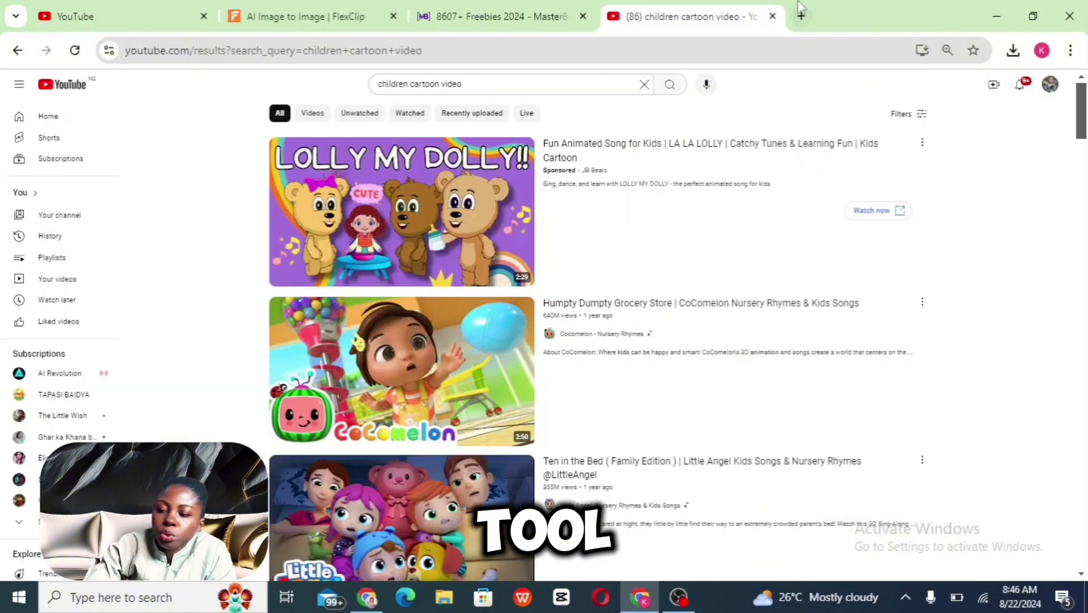
scroll(601, 340, "down", 7)
scroll(282, 237, "down", 9)
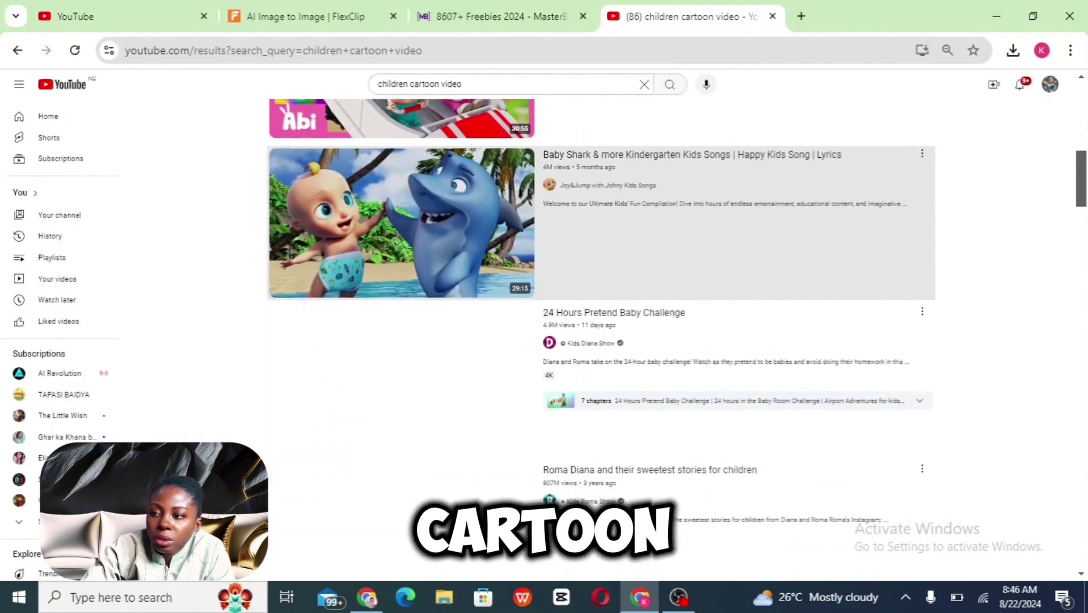
scroll(282, 236, "down", 15)
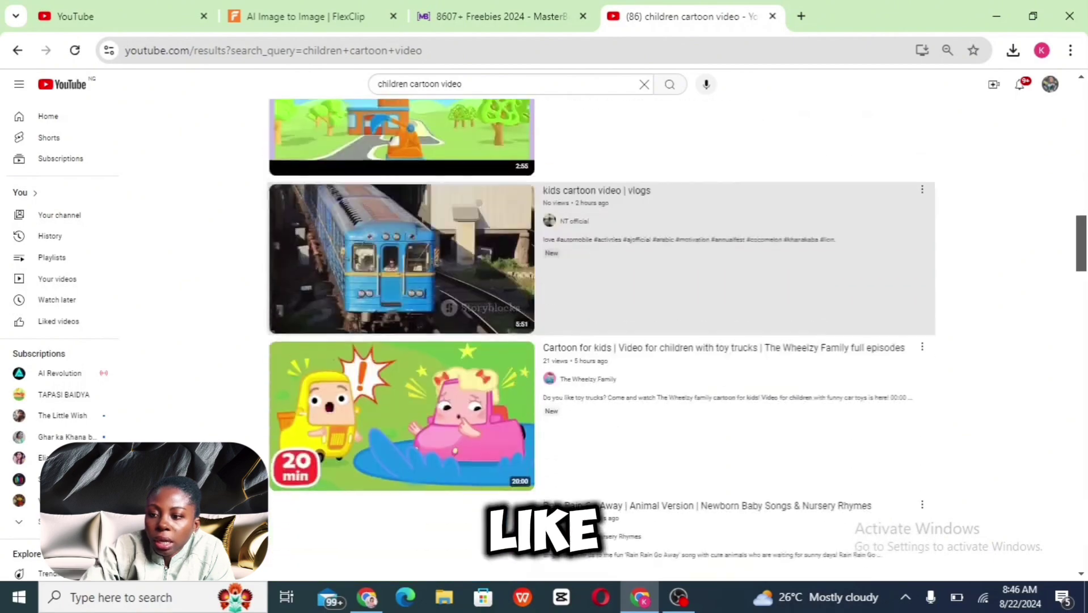
scroll(601, 340, "down", 6)
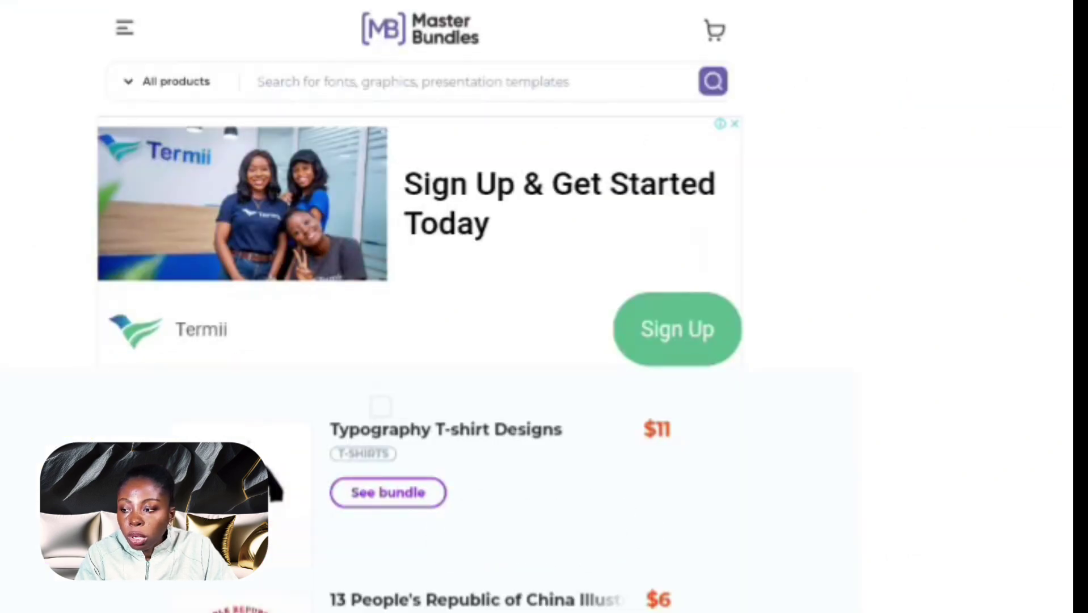
scroll(420, 306, "down", 20)
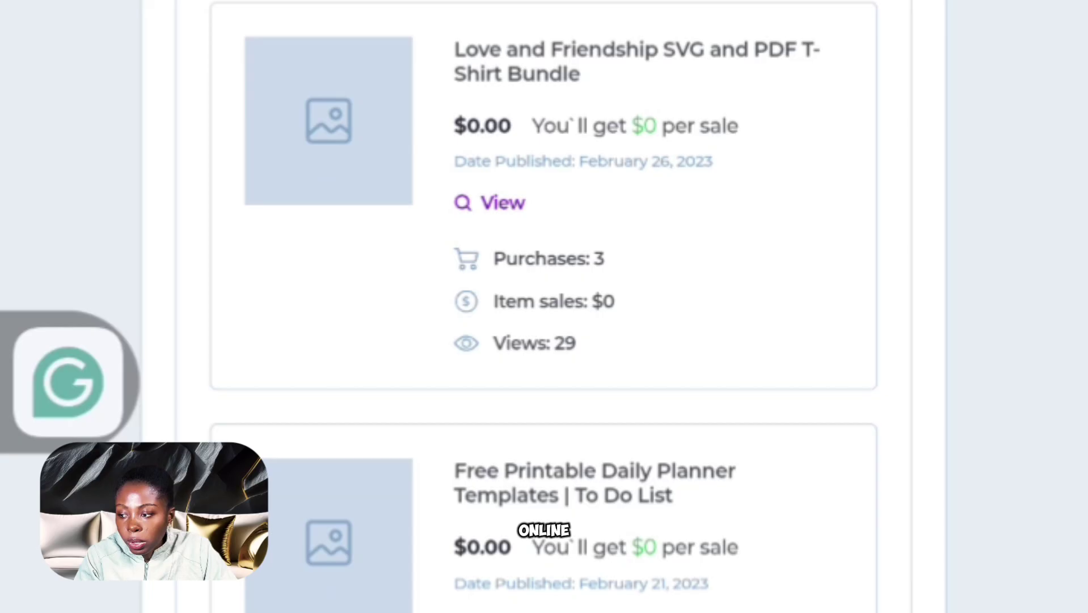
scroll(544, 307, "down", 8)
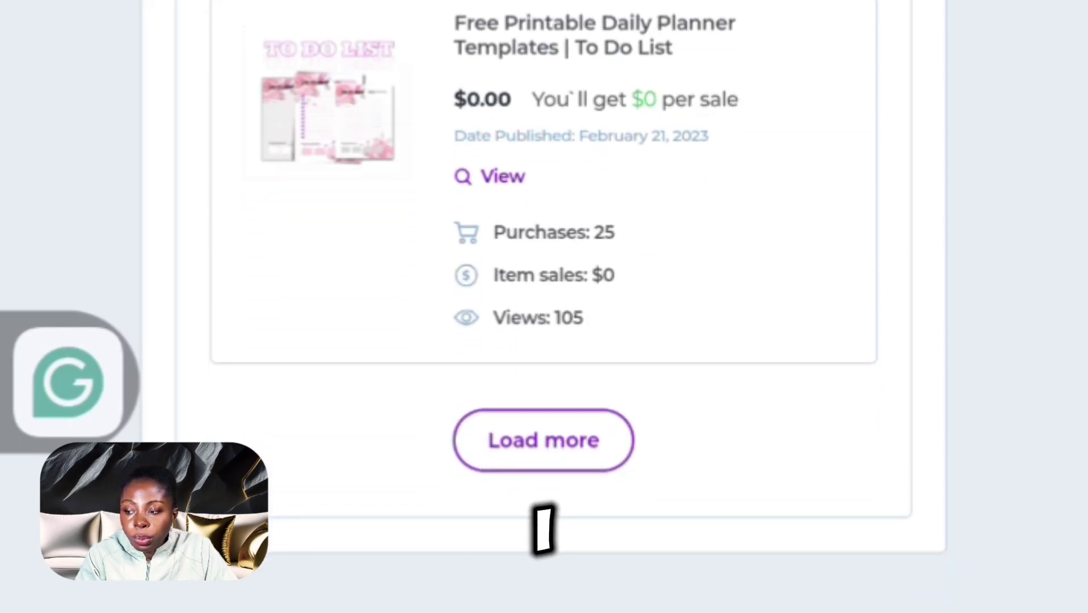
scroll(545, 306, "down", 3)
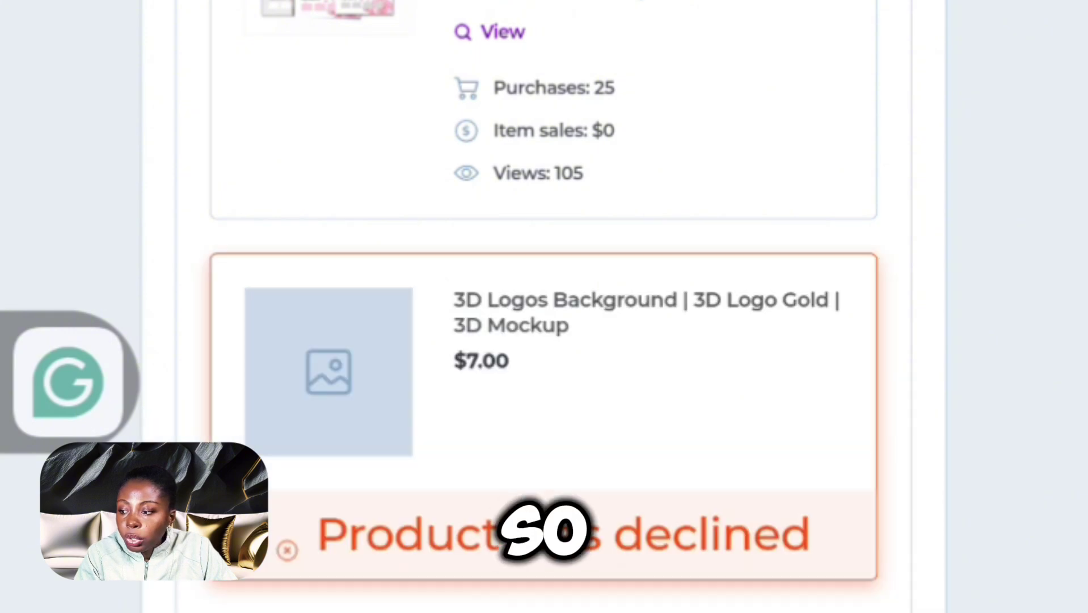
scroll(544, 307, "down", 5)
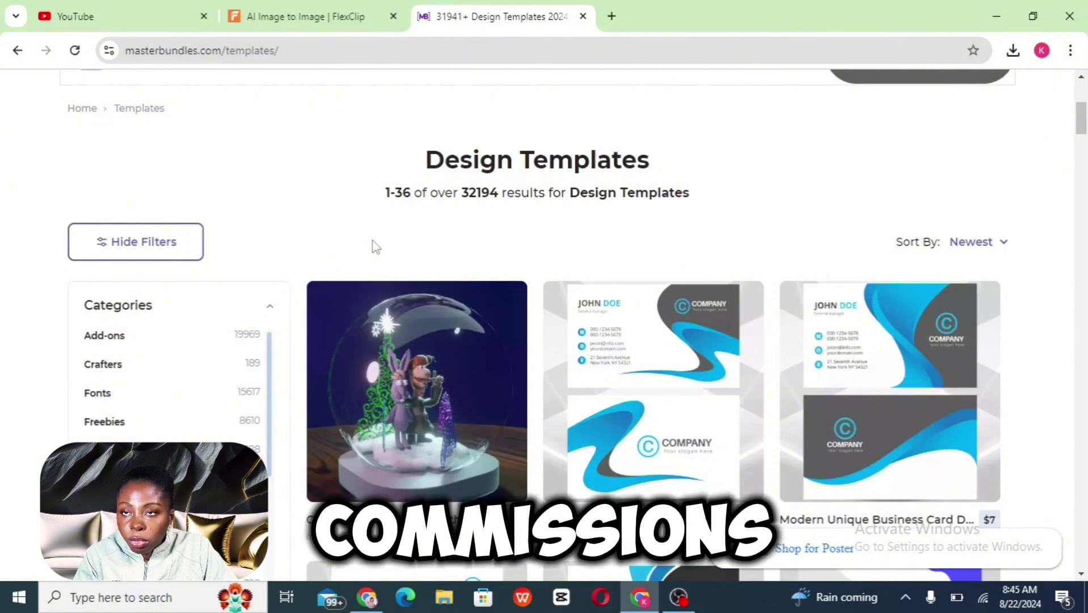
Scroll up and down through the Master Bundles Design Templates listing and its Categories list.
scroll(170, 385, "down", 7)
scroll(171, 377, "up", 5)
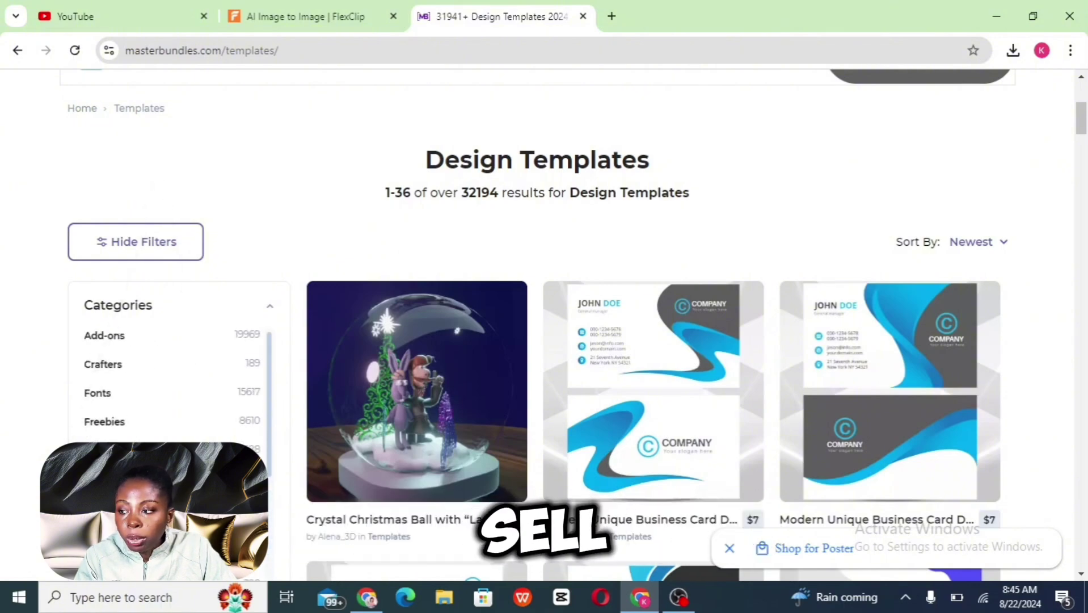
scroll(539, 324, "up", 1)
scroll(539, 323, "down", 3)
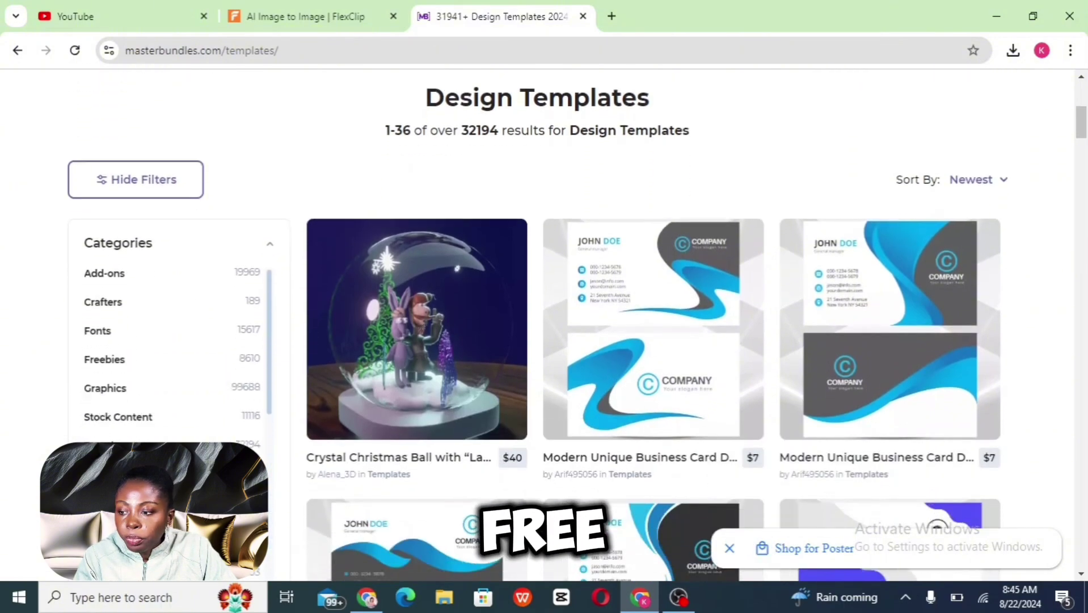
scroll(539, 323, "down", 4)
scroll(539, 324, "down", 3)
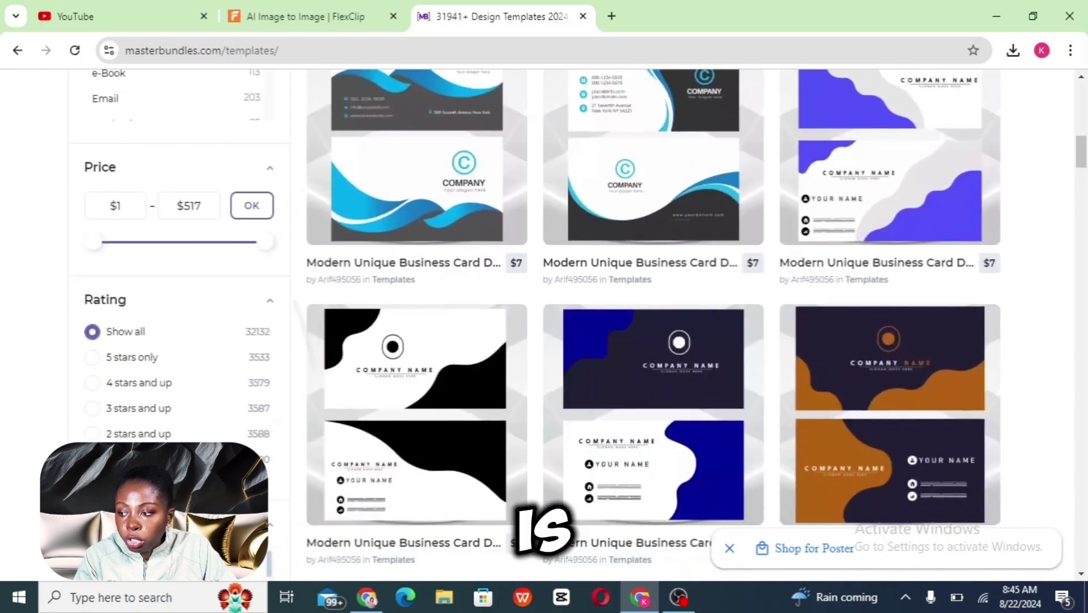
scroll(539, 324, "up", 4)
scroll(539, 323, "up", 10)
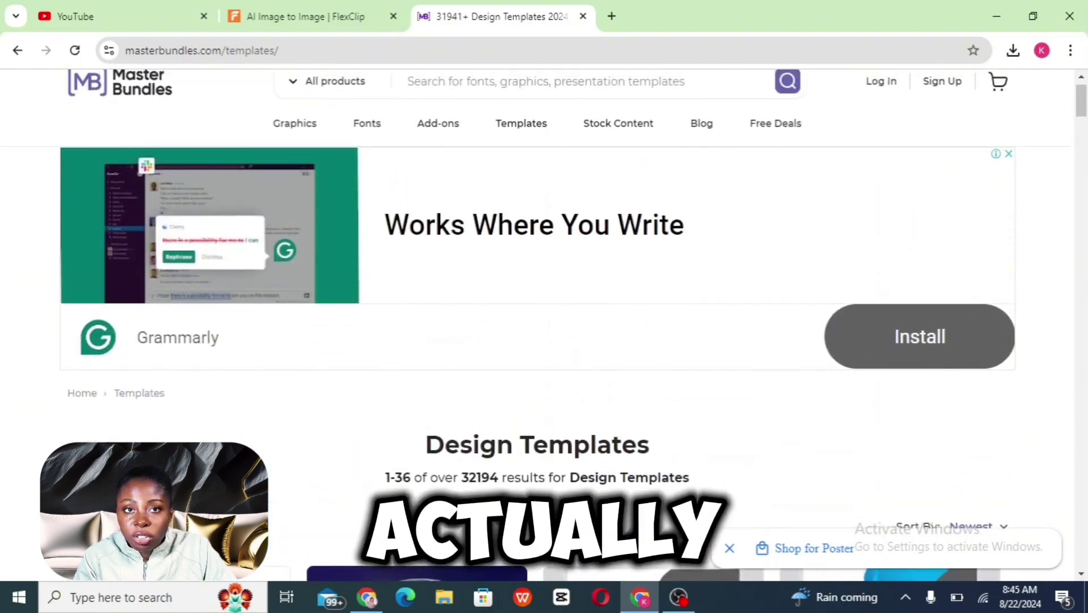
scroll(539, 323, "down", 5)
scroll(539, 323, "down", 3)
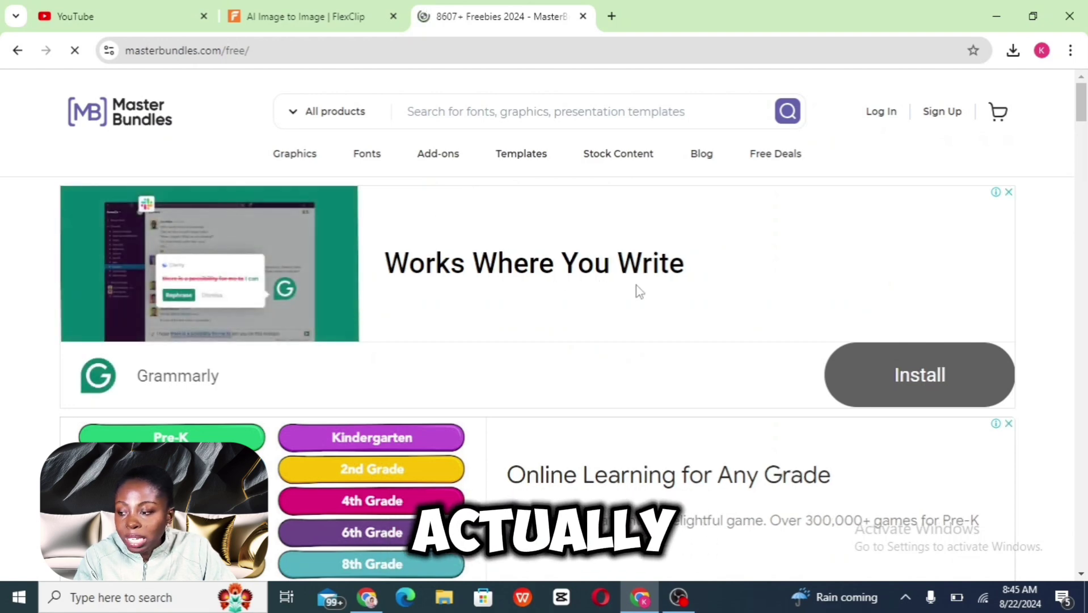
scroll(640, 291, "down", 6)
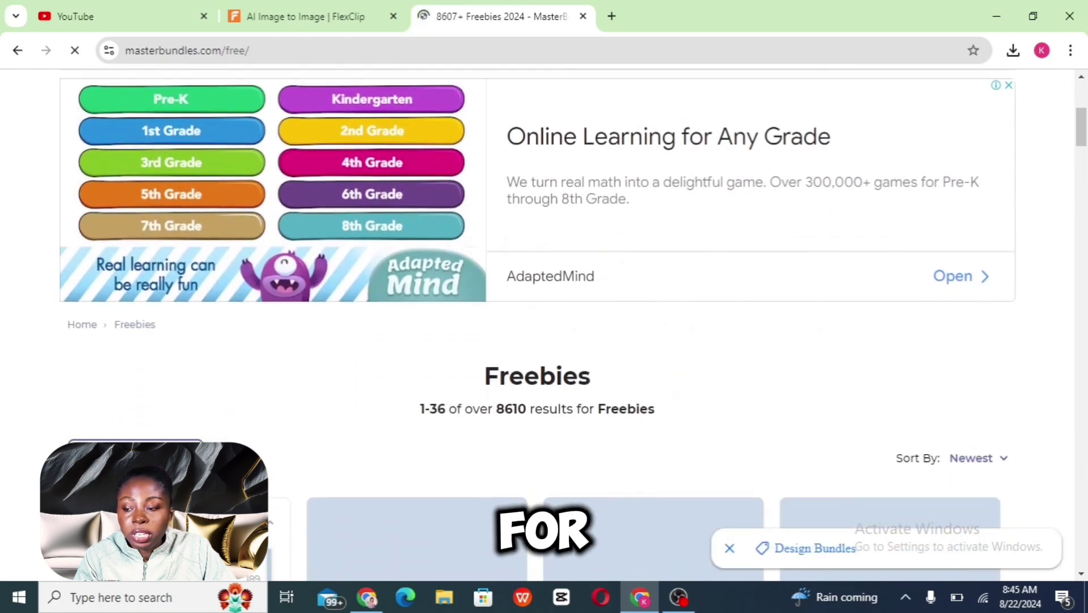
scroll(538, 321, "down", 4)
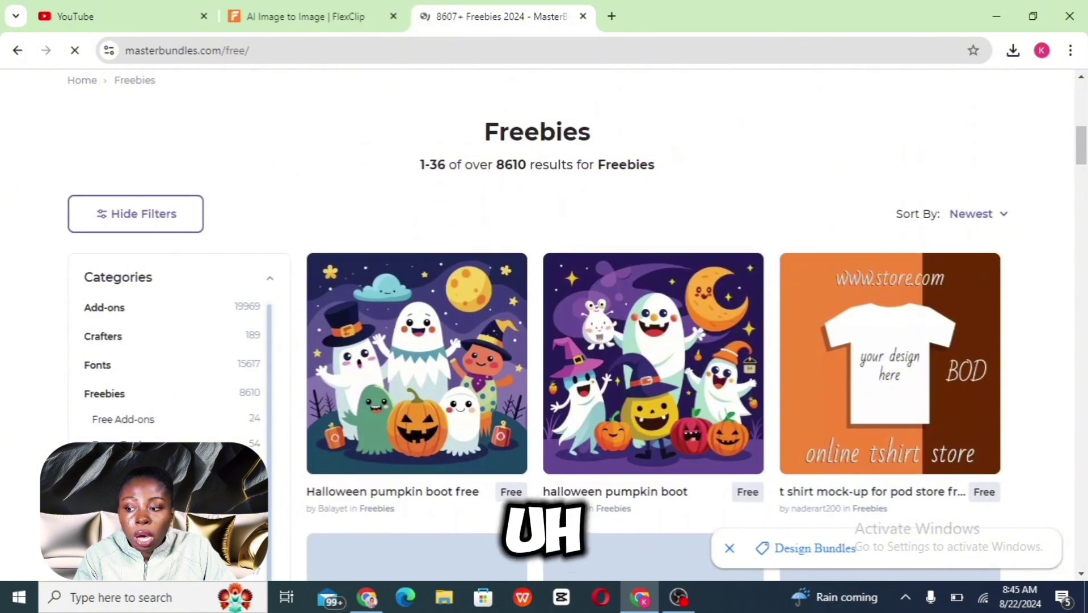
scroll(576, 325, "down", 7)
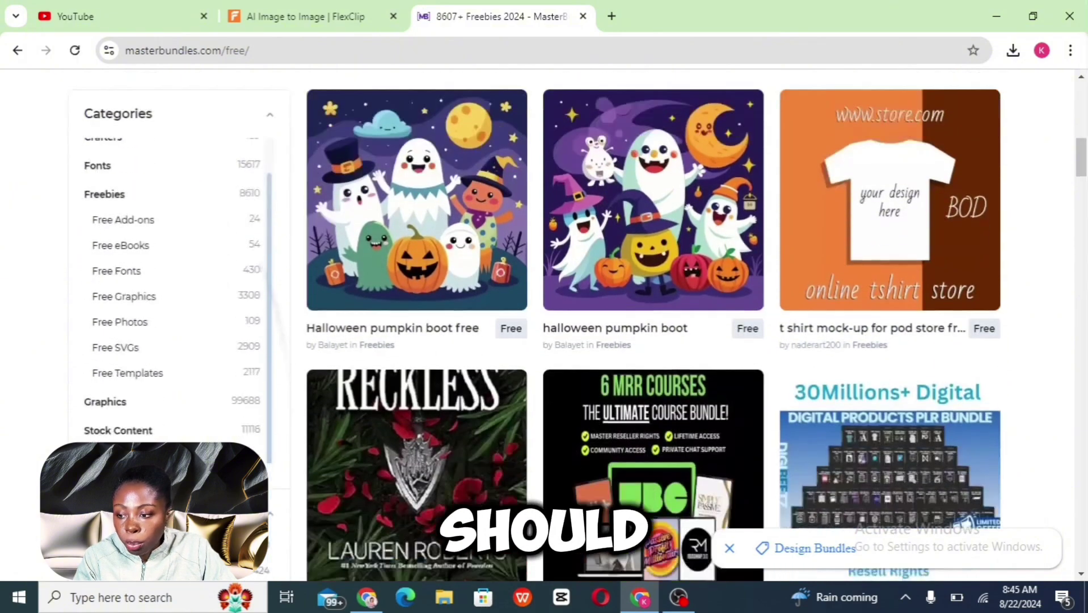
scroll(653, 324, "down", 3)
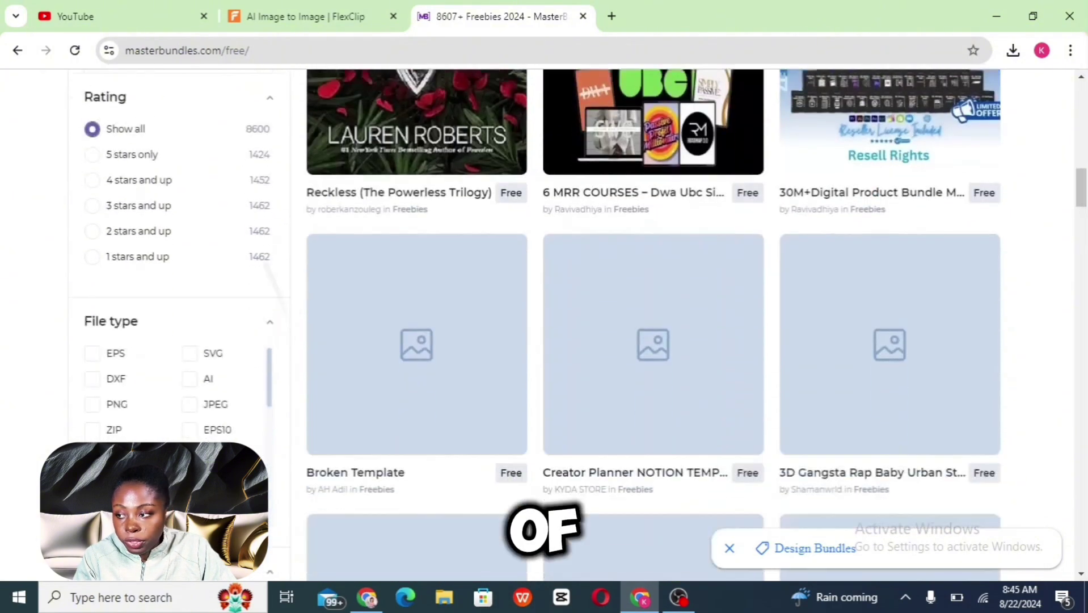
scroll(652, 323, "up", 8)
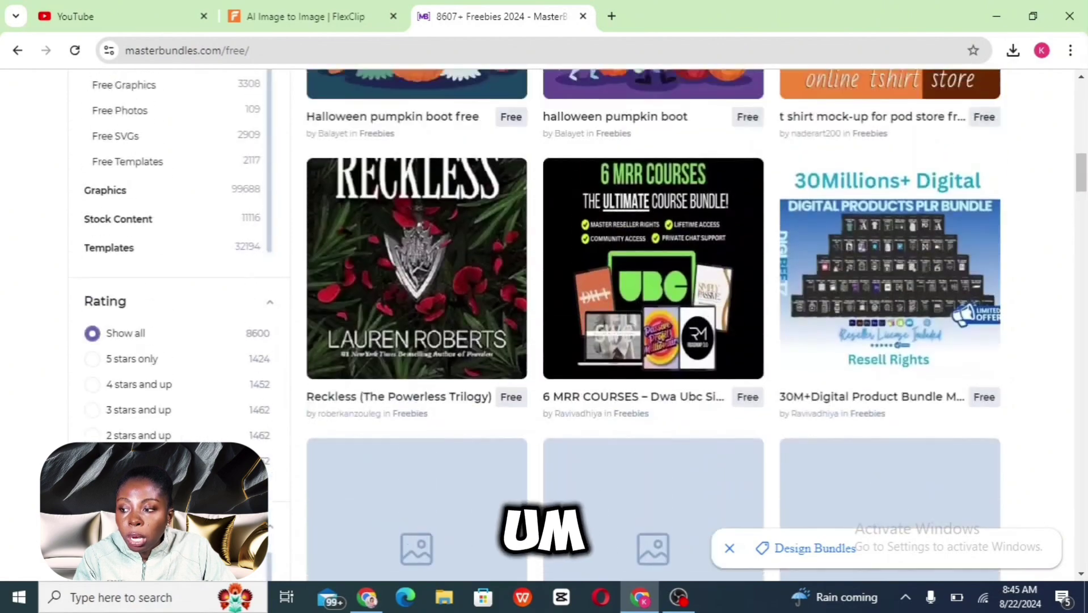
scroll(652, 323, "up", 2)
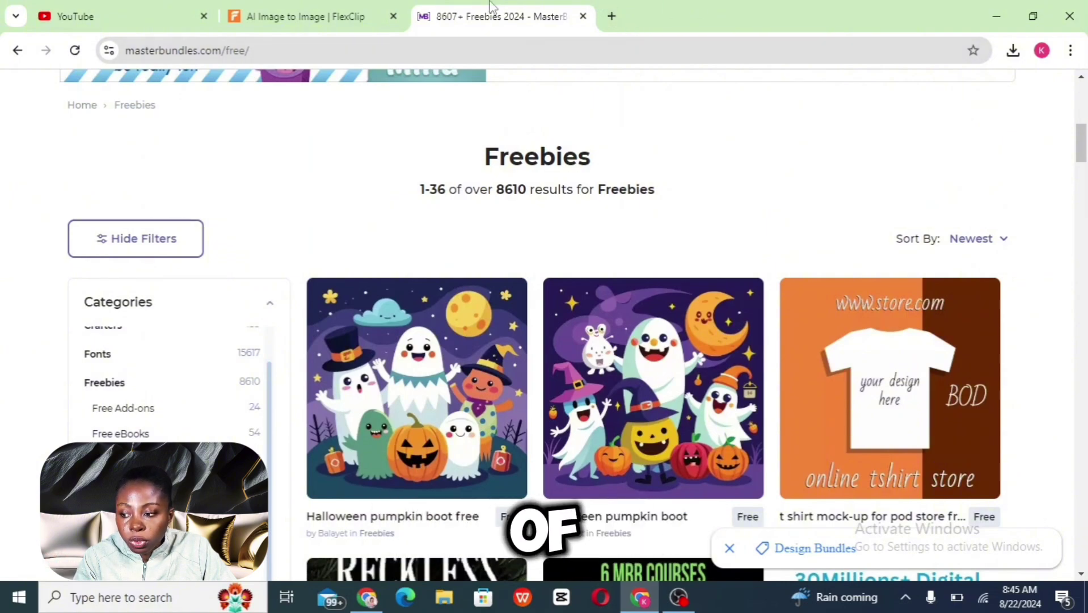
scroll(653, 324, "down", 5)
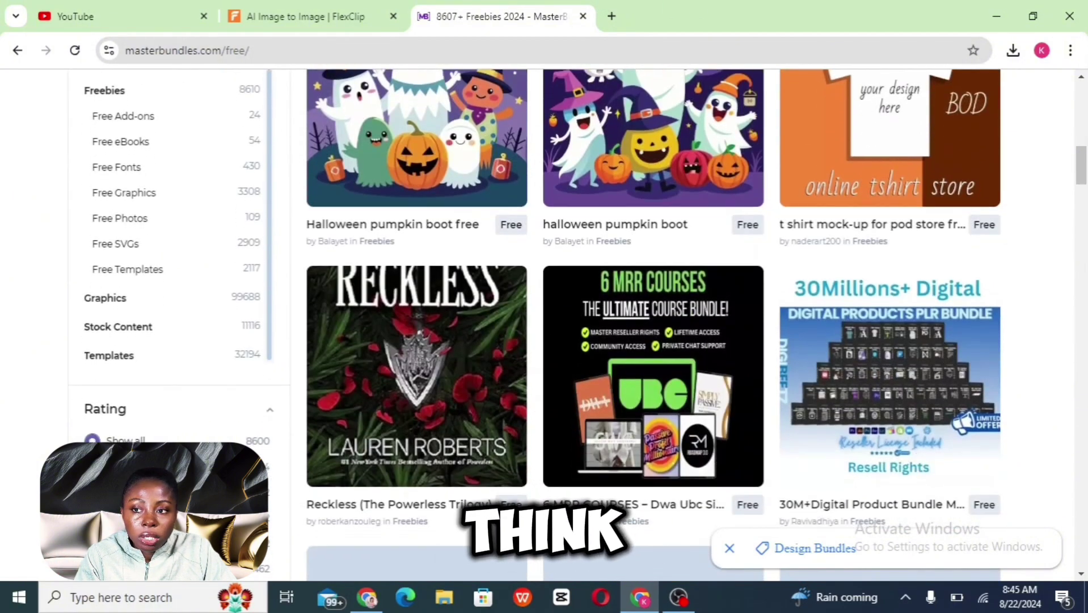
scroll(653, 324, "down", 4)
scroll(652, 323, "up", 3)
scroll(514, 136, "up", 3)
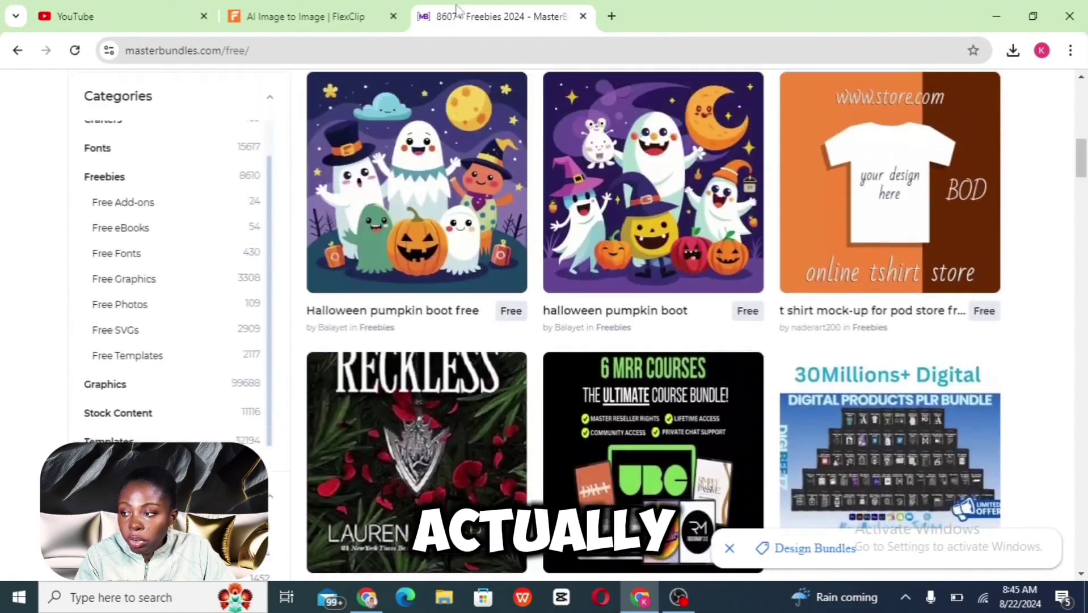